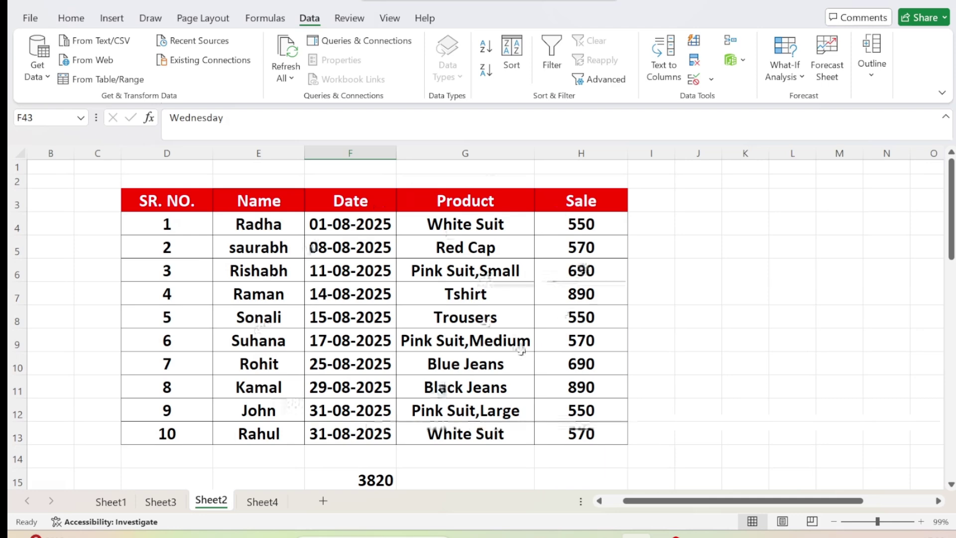
Examine the pin code and quantity table and the day choices offered in cell F43.
scroll(663, 296, "down", 3)
scroll(662, 296, "down", 7)
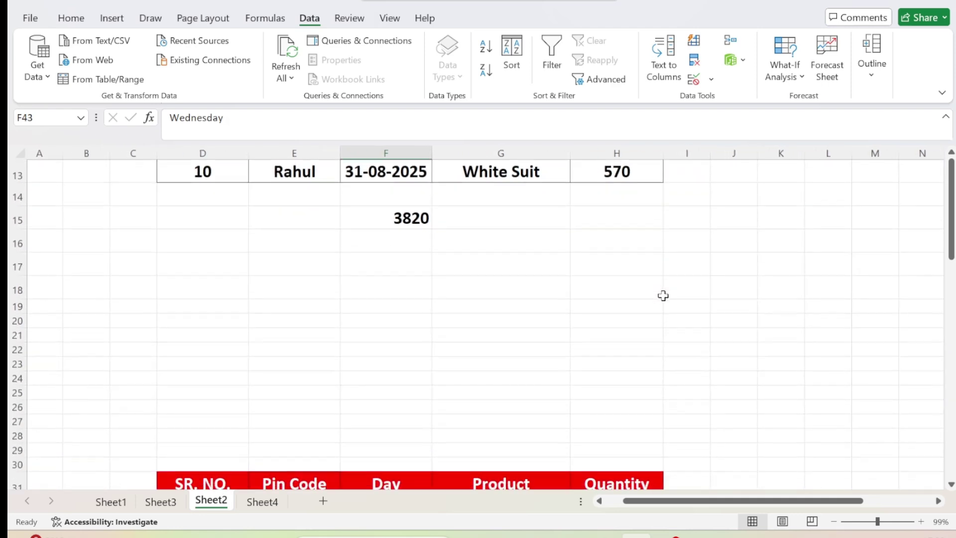
scroll(662, 295, "down", 1)
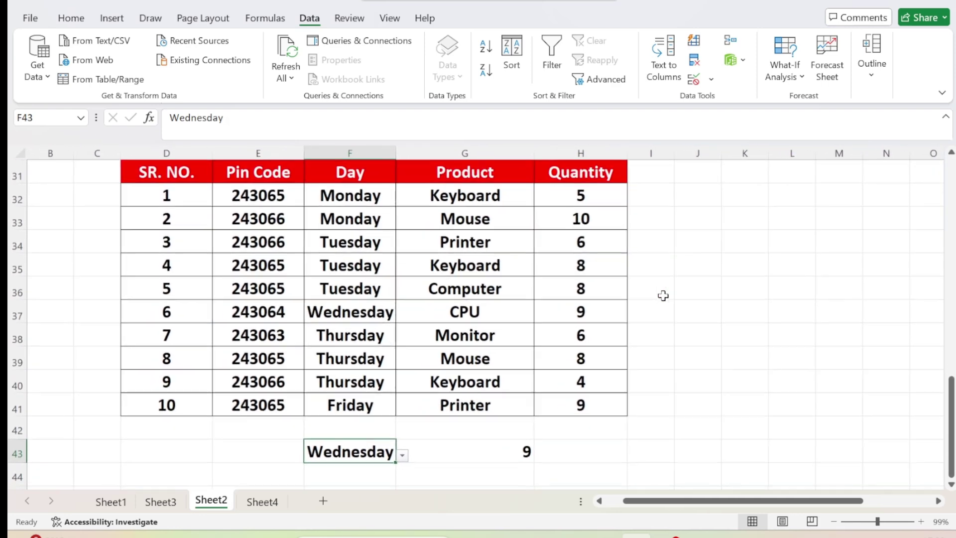
left_click(403, 455)
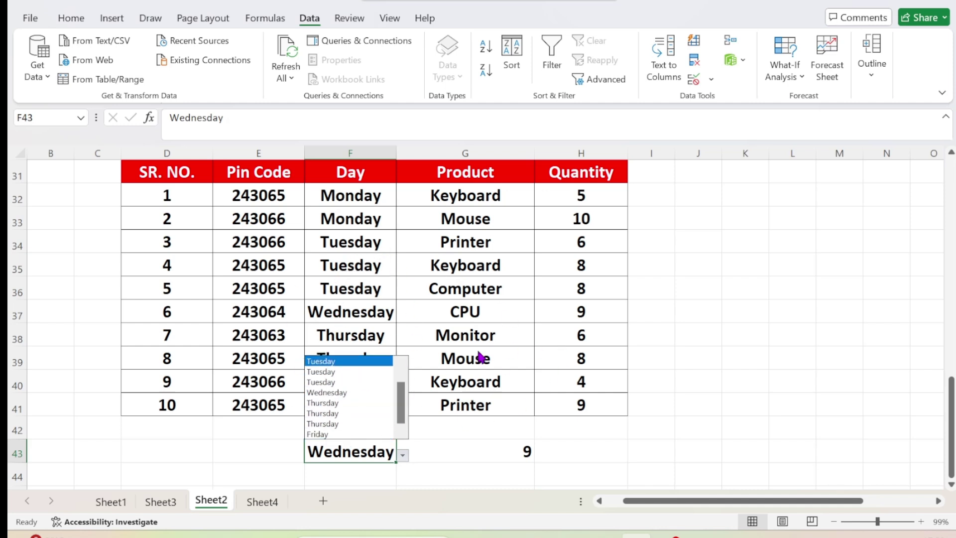
key("Escape")
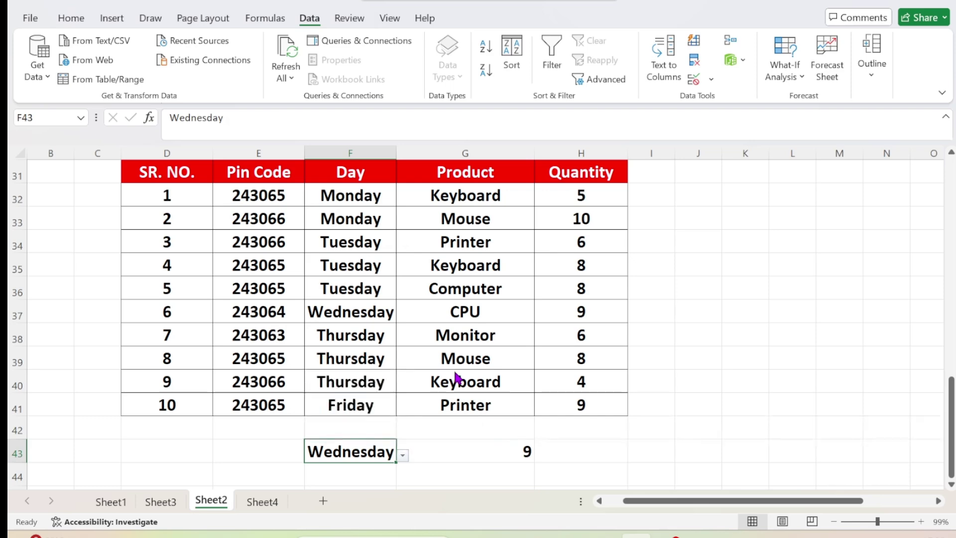
left_click(364, 429)
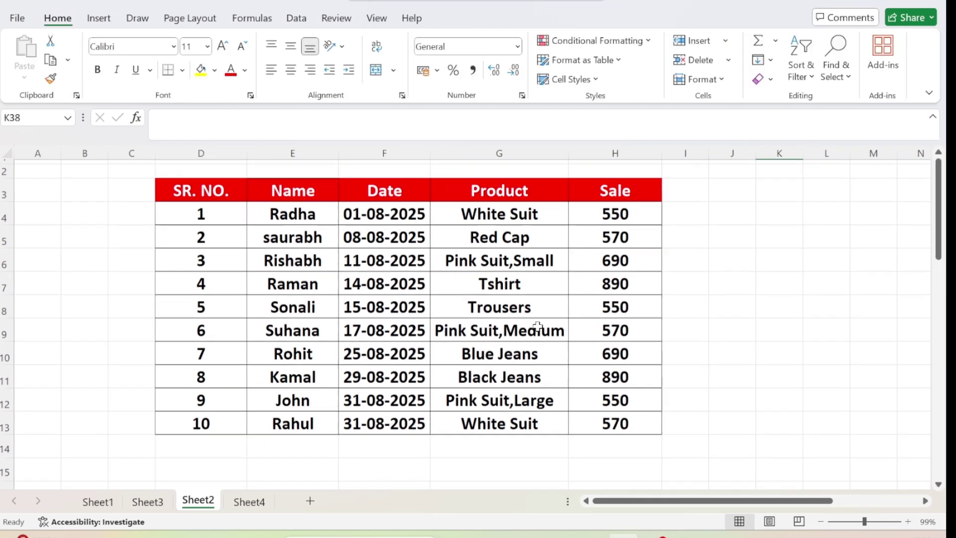
Total the Sale column in cell H14 with =SUM(H4:H13) and clear the cell again.
left_click(601, 463)
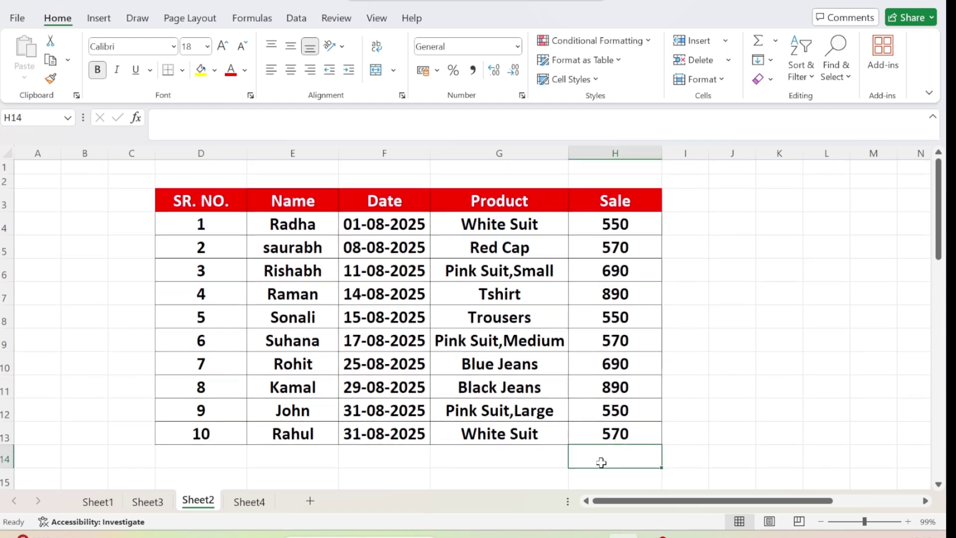
type("=s")
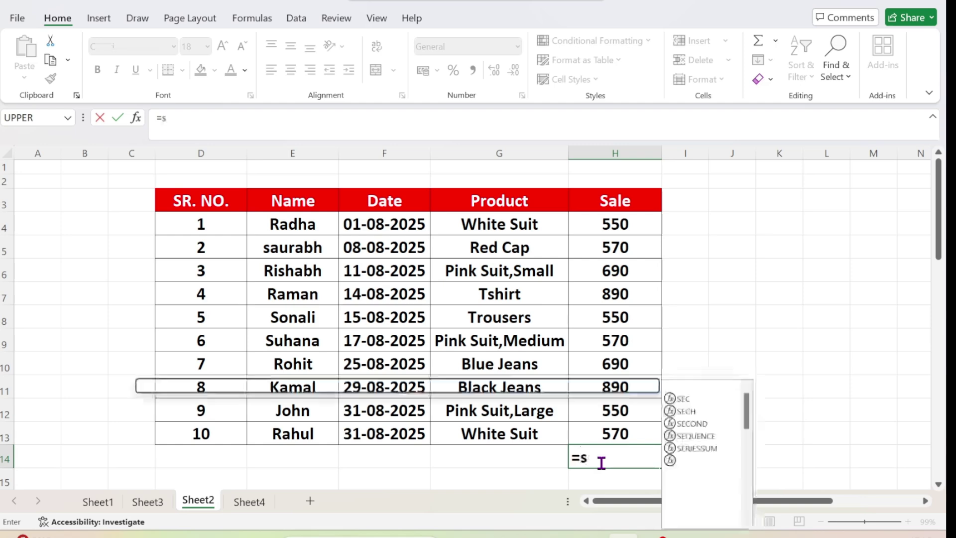
type("um")
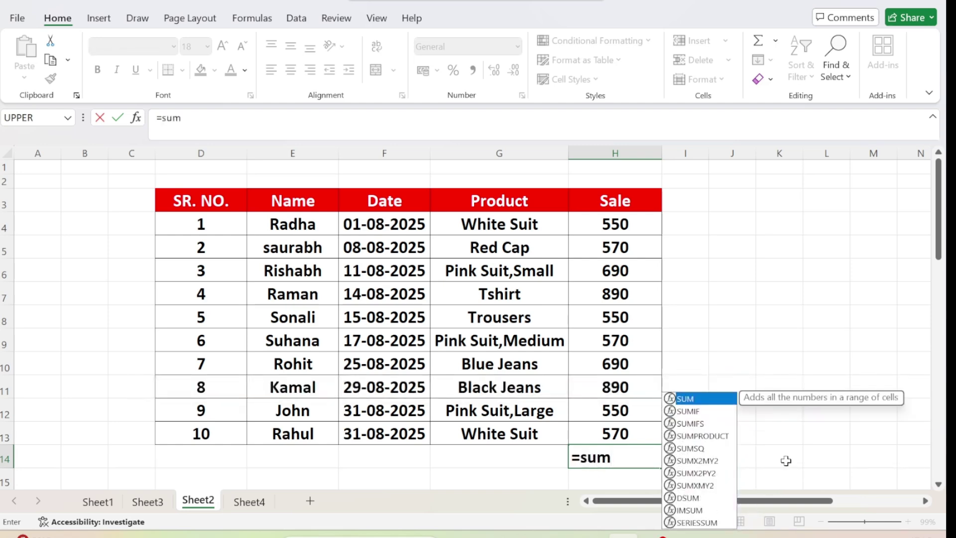
key("Tab")
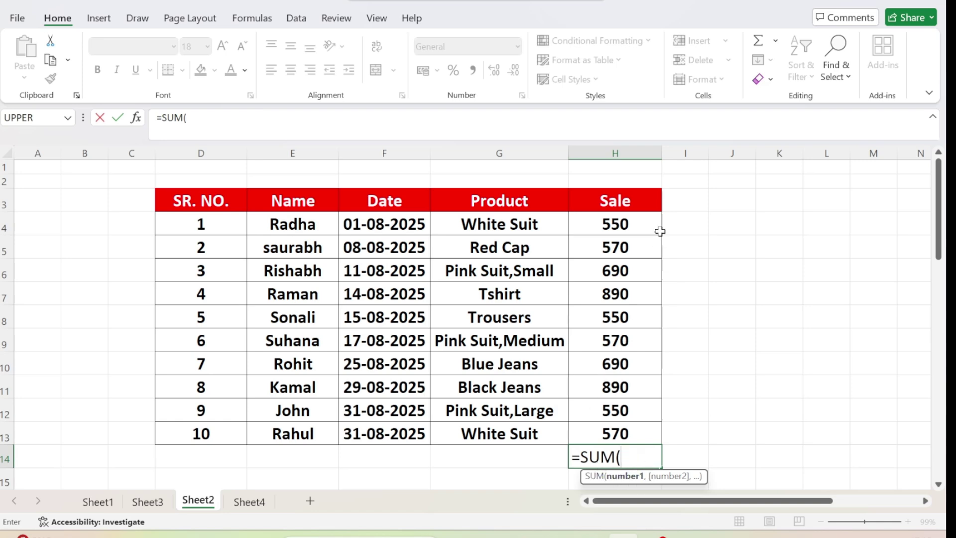
left_click_drag(617, 221, 603, 425)
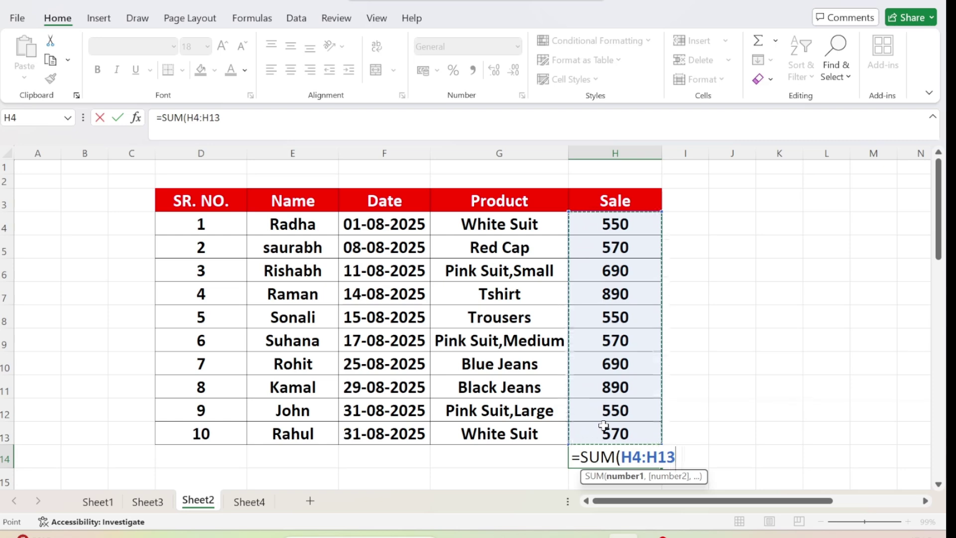
type(")")
key("Return")
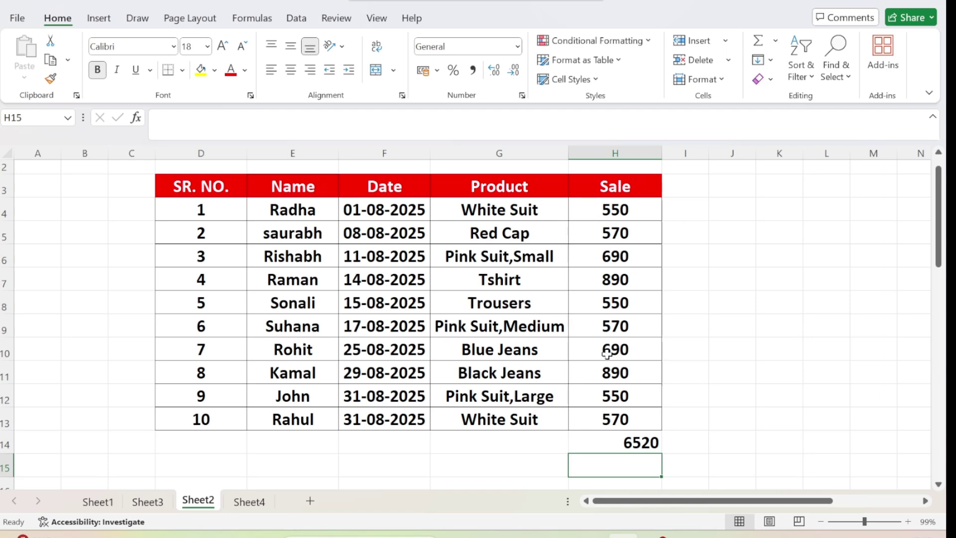
left_click(629, 441)
key("Delete")
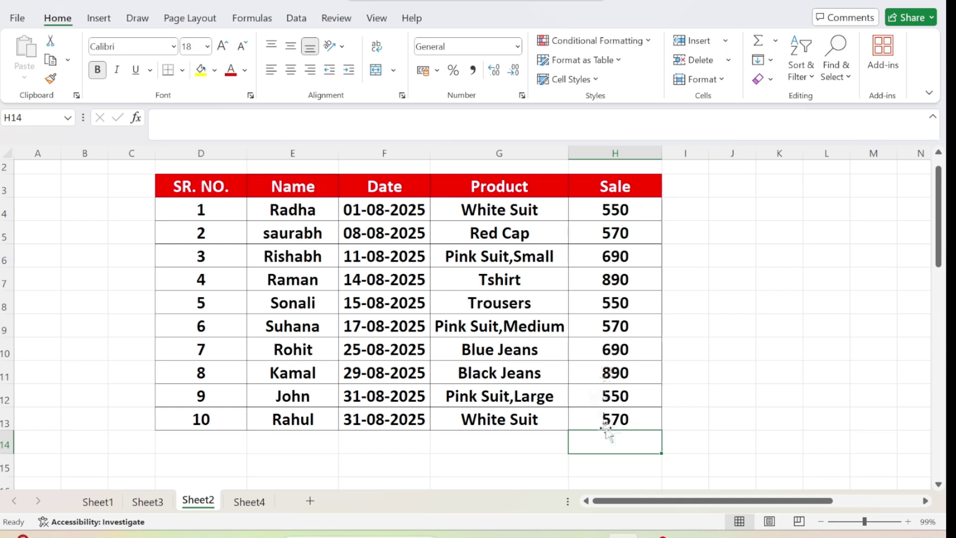
Sum only the white suit sales in cell F15 with =SUMIF(G4:G13,"white suit",H4:H13).
left_click(376, 465)
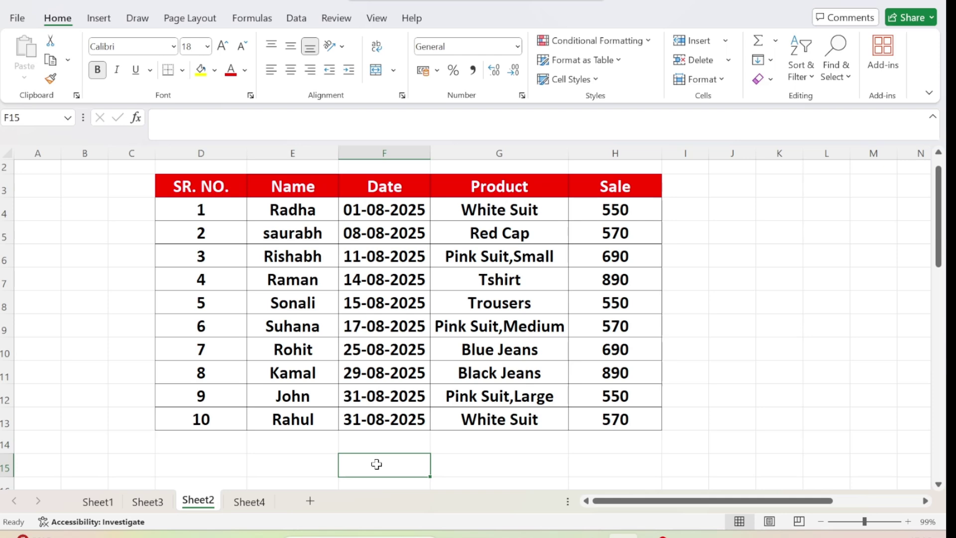
type("=")
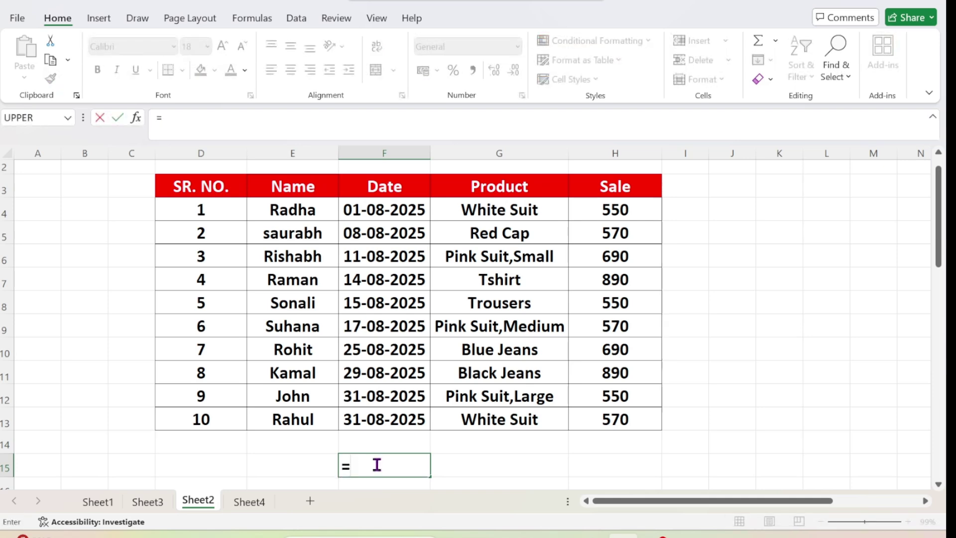
type("sumi")
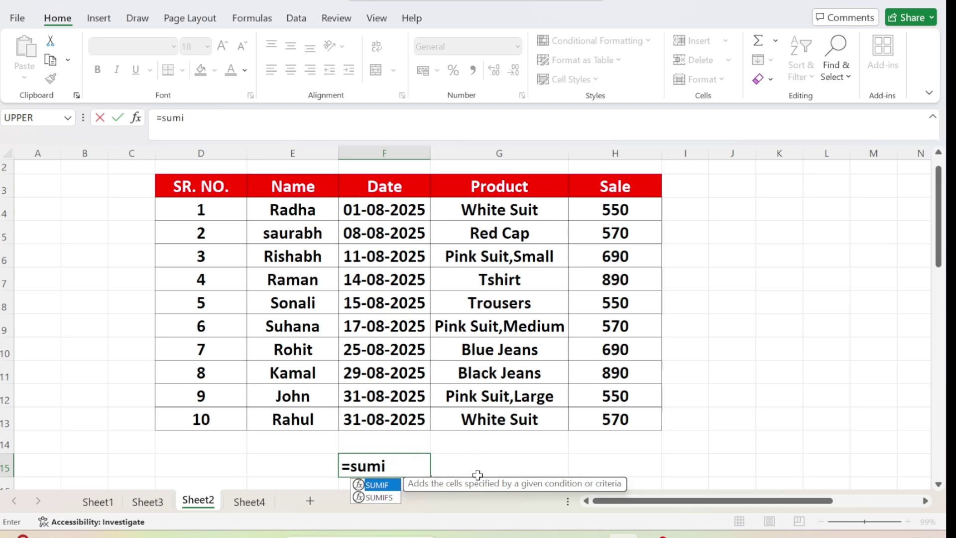
key("Tab")
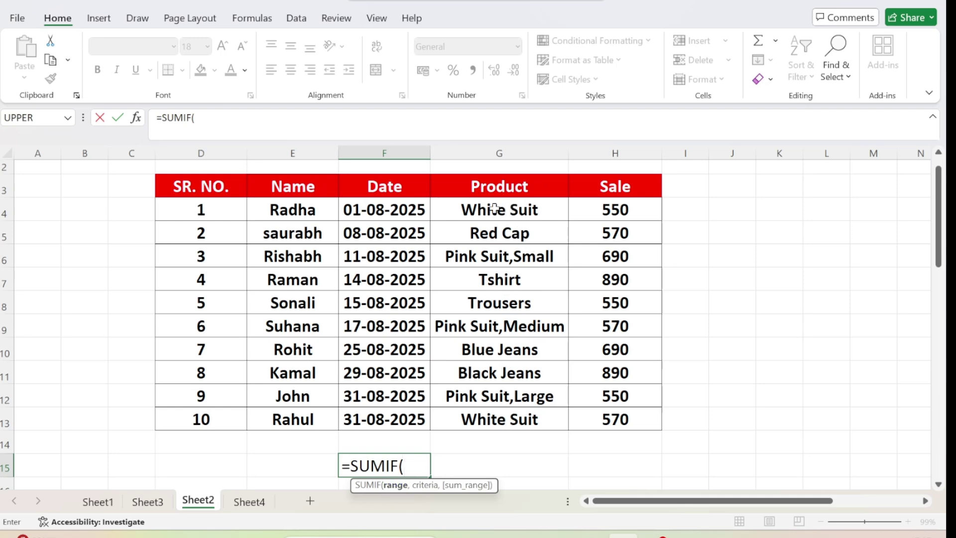
left_click_drag(497, 210, 502, 410)
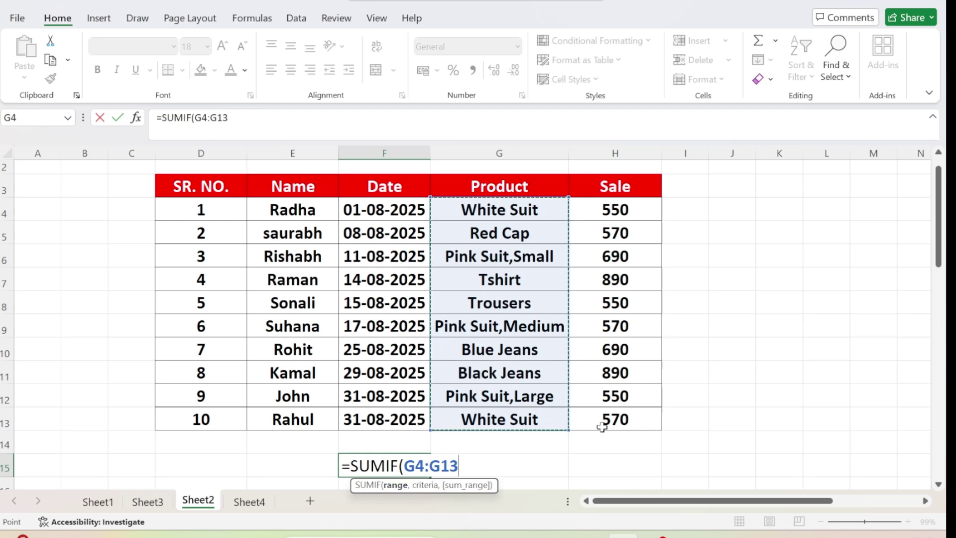
type(",")
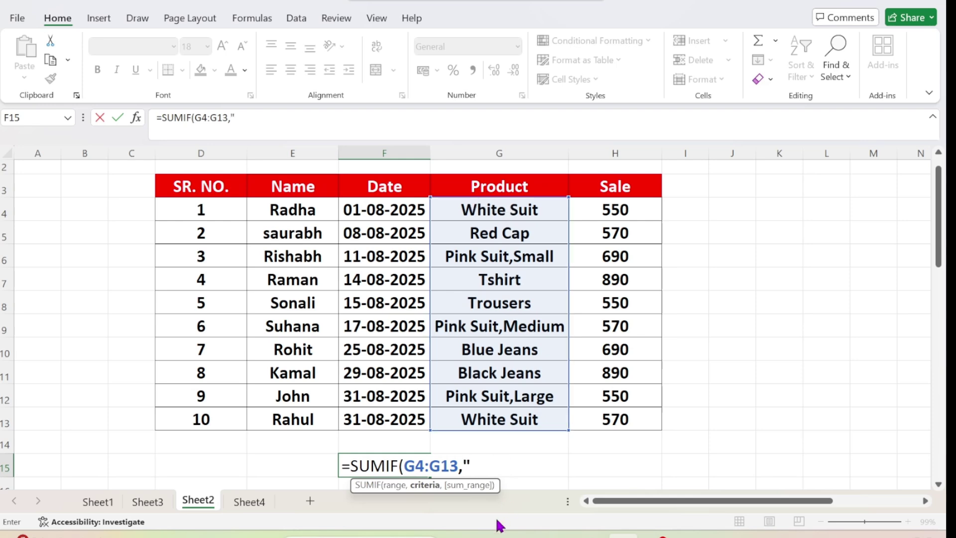
type("white")
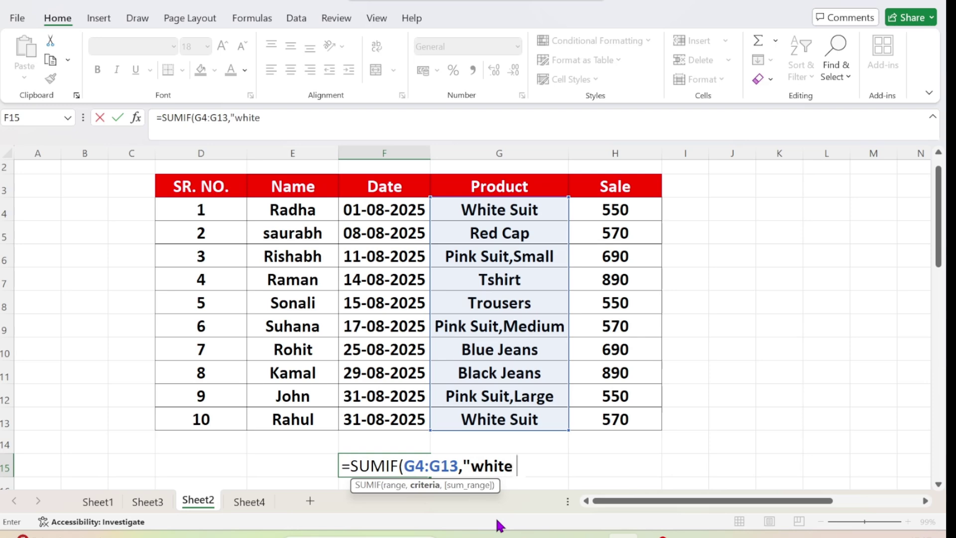
type(" suit")
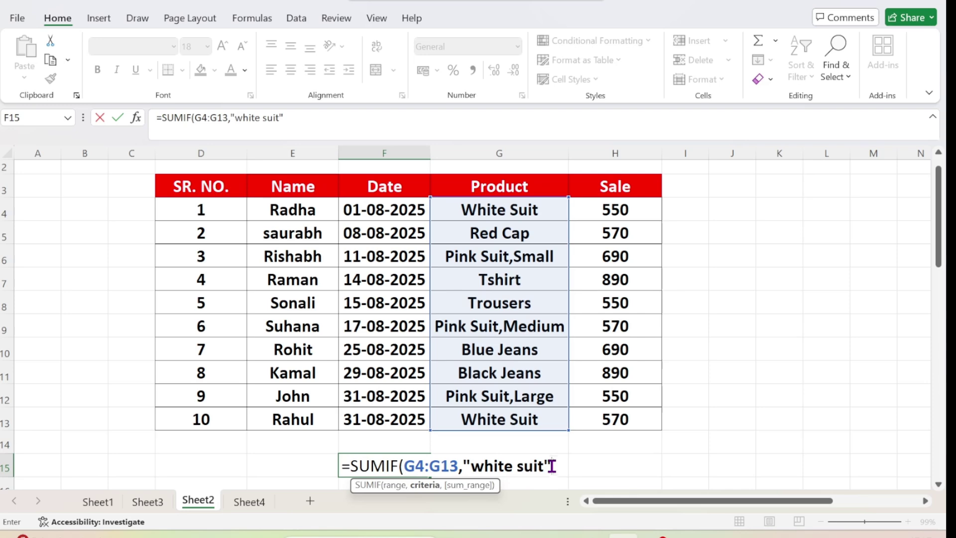
type(",")
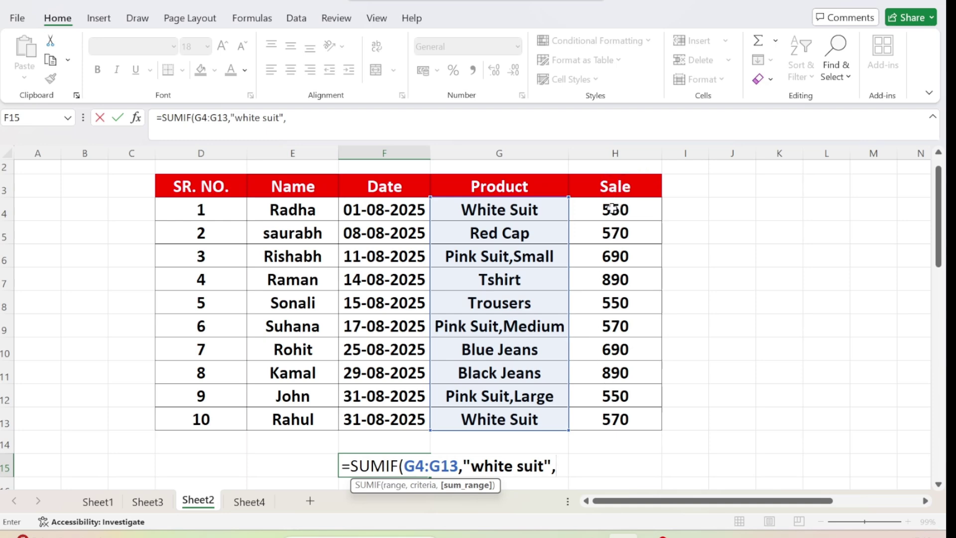
left_click_drag(612, 208, 612, 418)
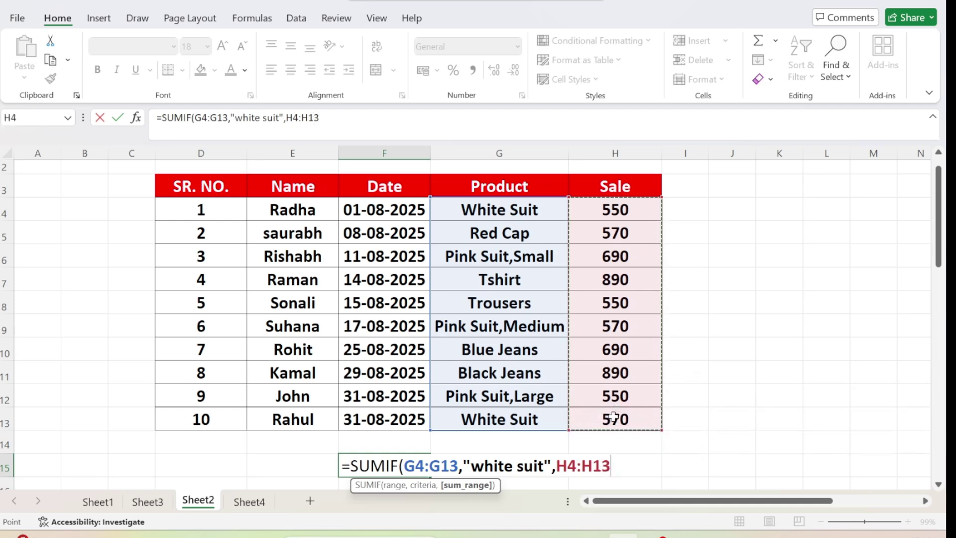
type(")")
key("Return")
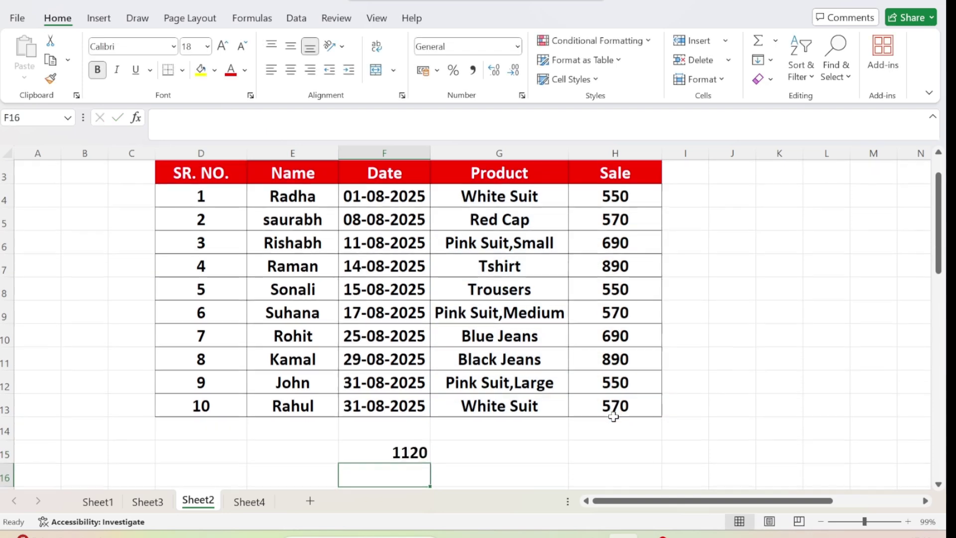
left_click(405, 452)
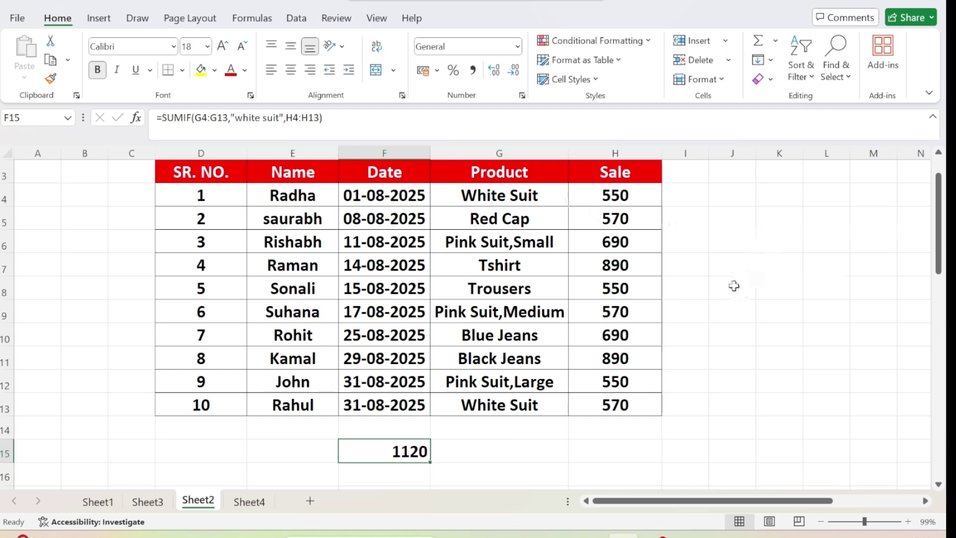
Cross-check the white suit sum in cell J7 with =H4+H13 and clear the cell again.
left_click(722, 266)
type("=")
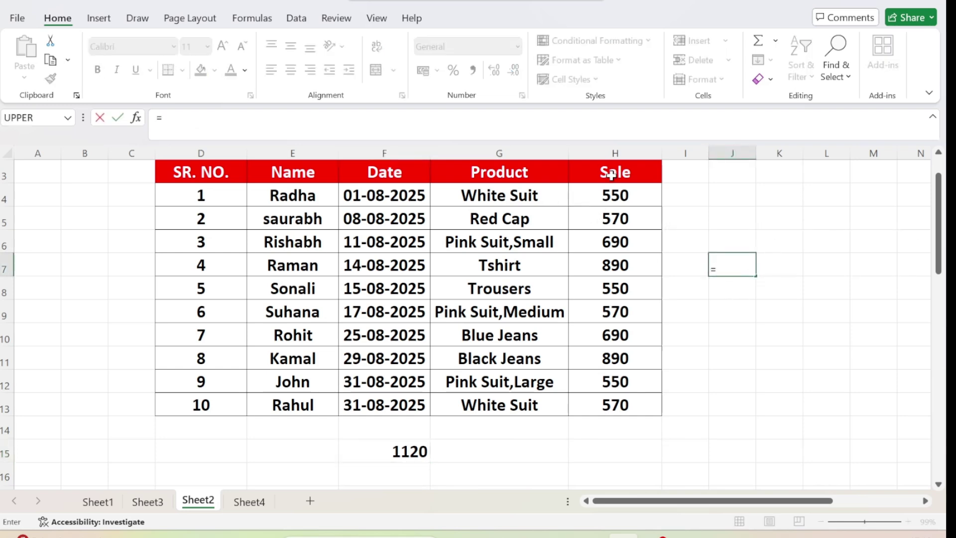
left_click(606, 196)
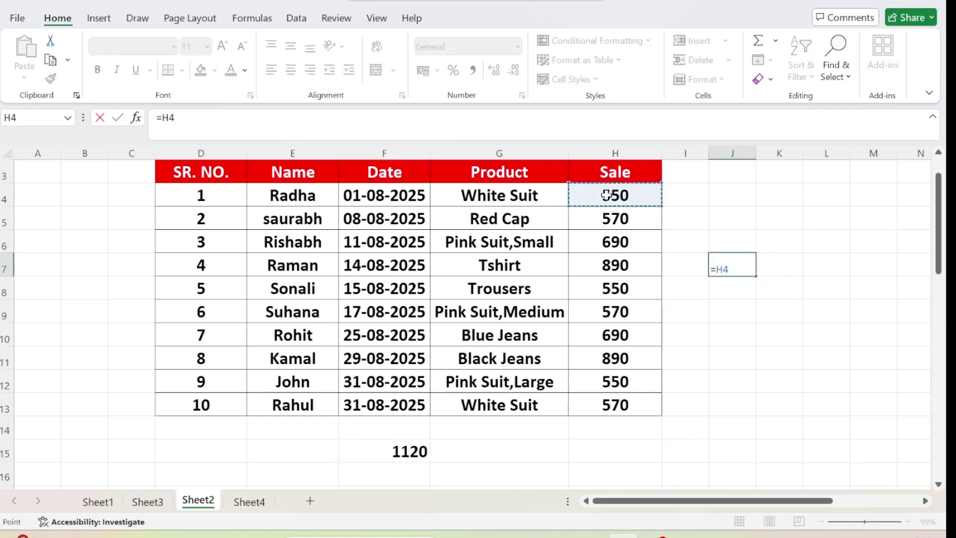
type("+")
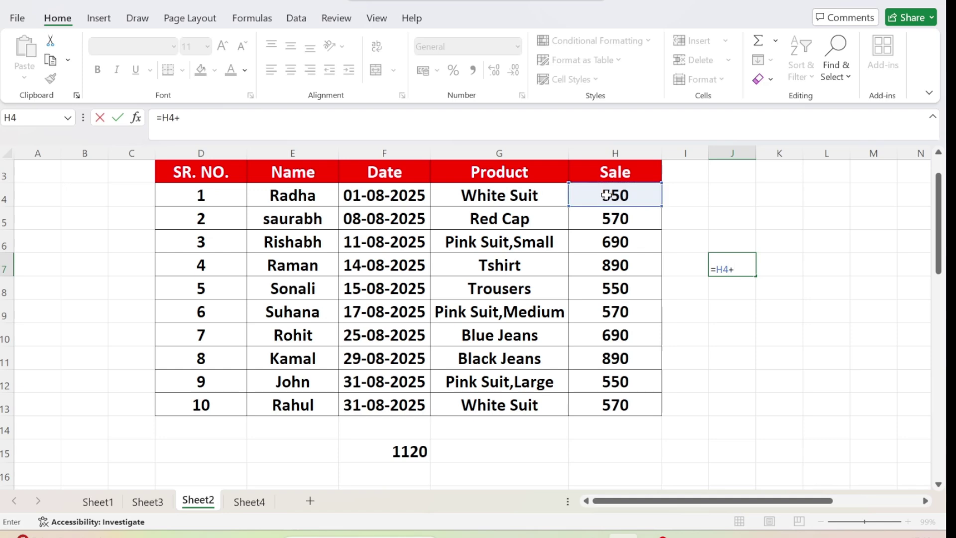
left_click(616, 406)
key("Return")
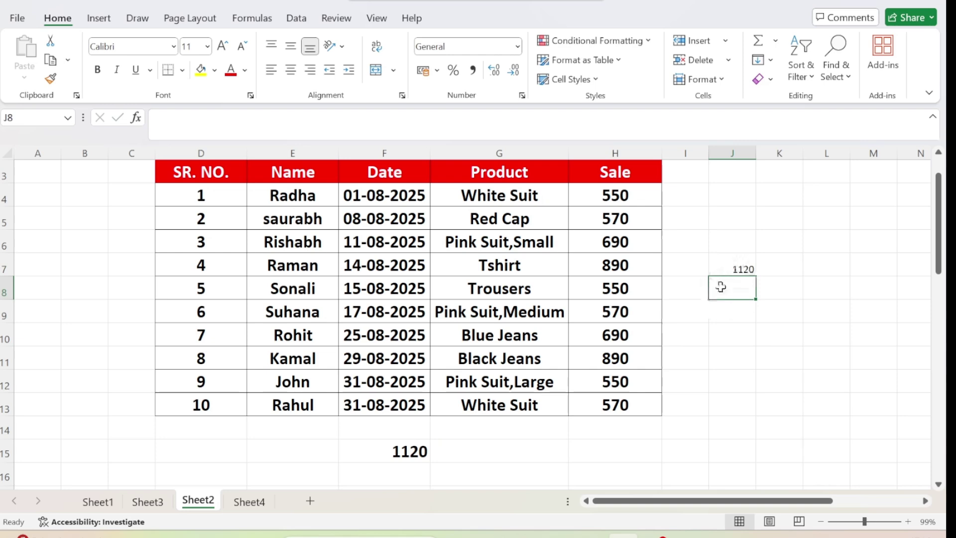
left_click(748, 270)
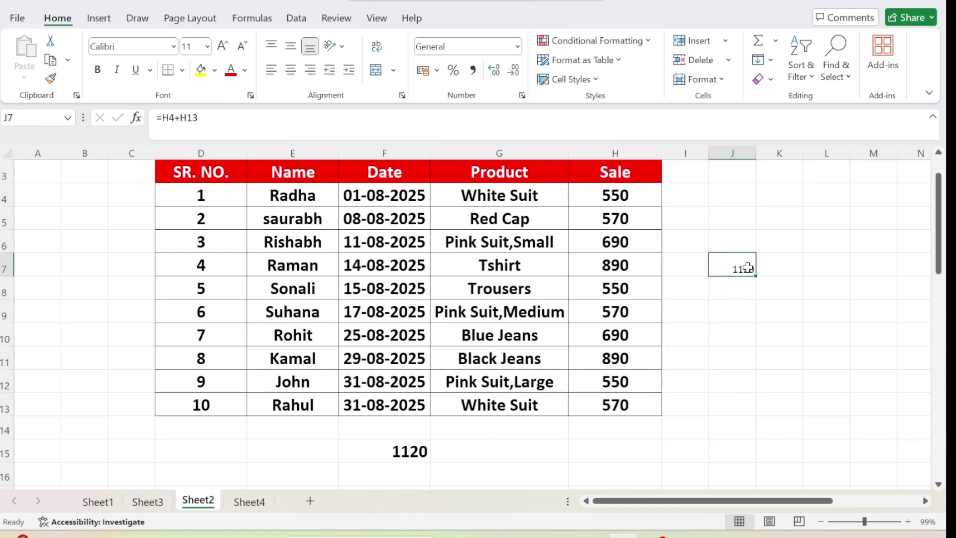
key("Delete")
Enter the criterion text White Suit in cell E15.
left_click(294, 455)
type("Whi")
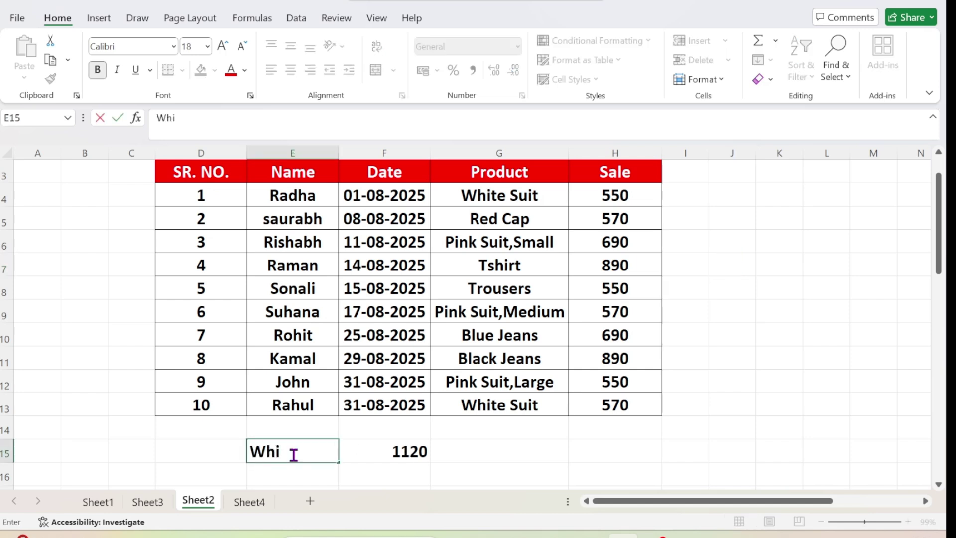
type("Suit")
Write the formula =SUMIF(G4:G13,"pink suit",H4:H13) in cell G15.
left_click(534, 448)
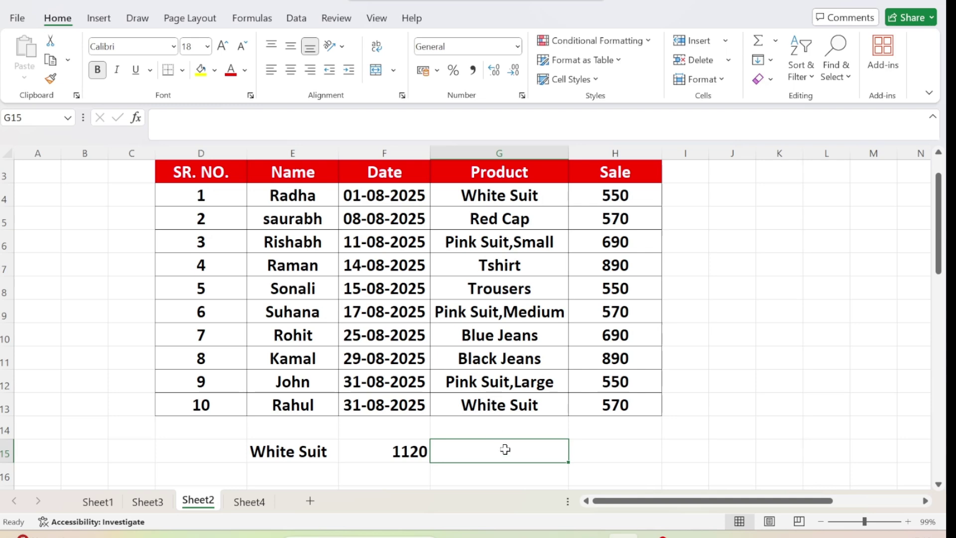
type("=")
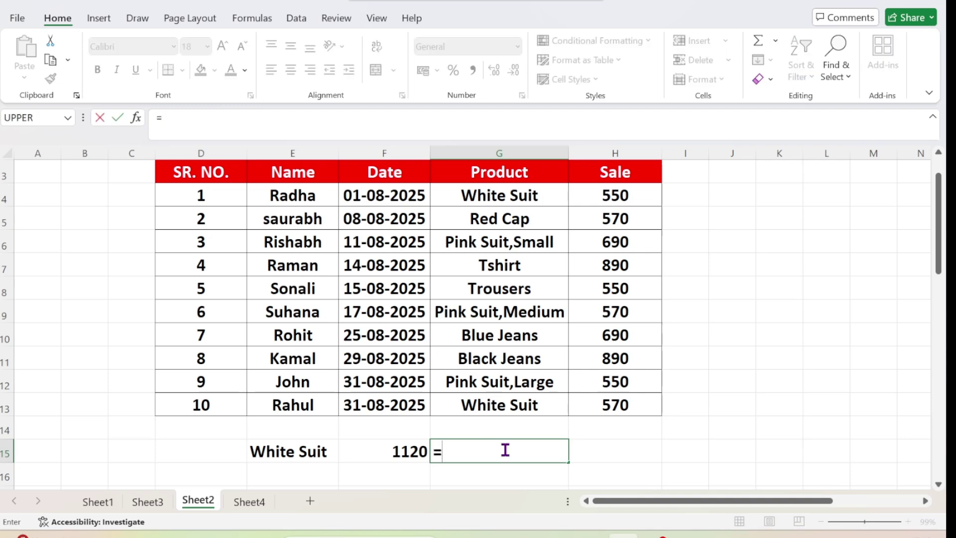
type("sumi")
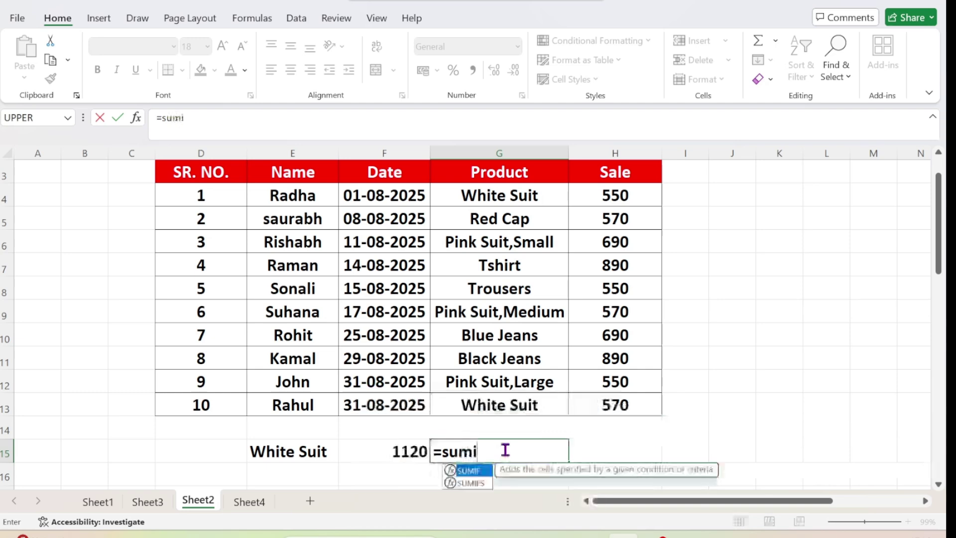
key("Tab")
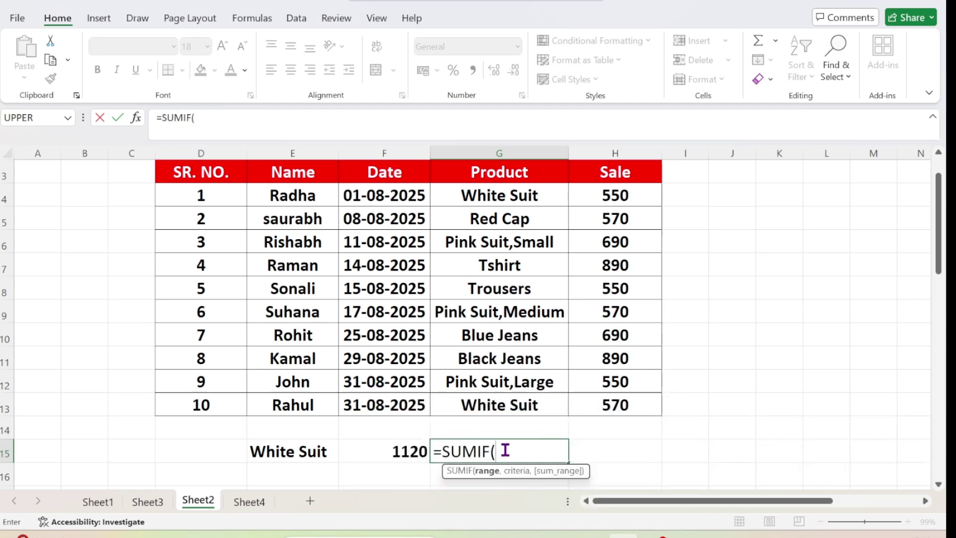
left_click_drag(521, 191, 524, 398)
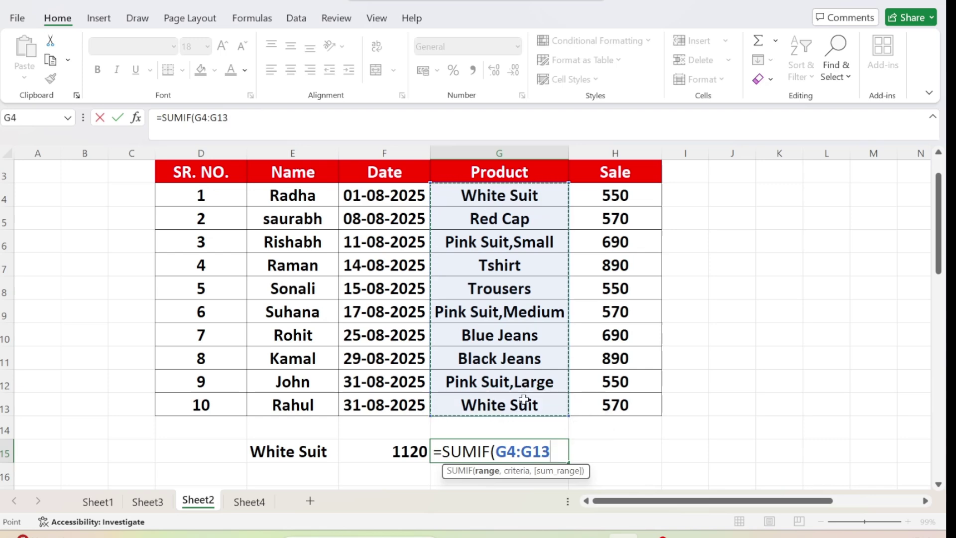
type(",")
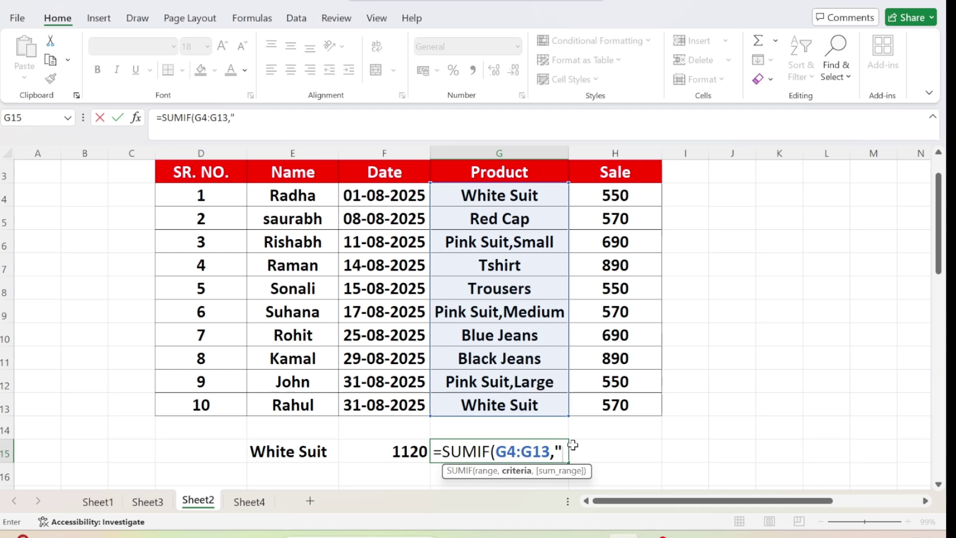
type("pink suit")
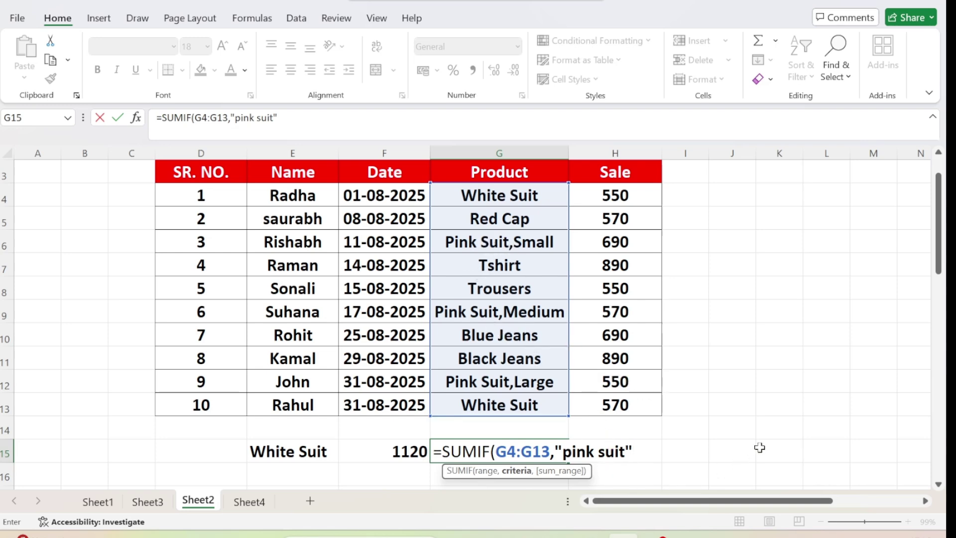
type(",")
left_click_drag(625, 196, 637, 405)
type(")")
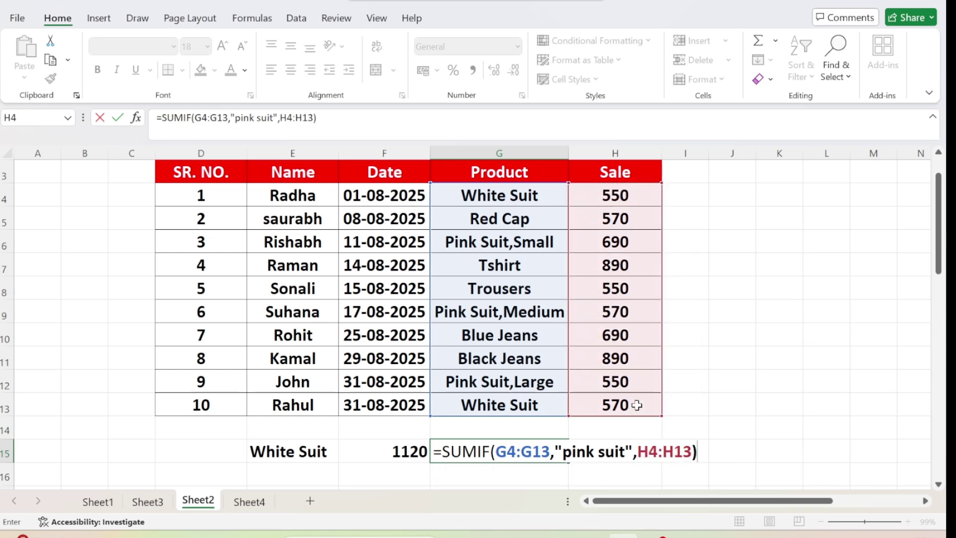
Add an asterisk wildcard on both sides of the criterion, making it "*pink suit*", and enter the formula in G15.
left_click(625, 453)
type("*")
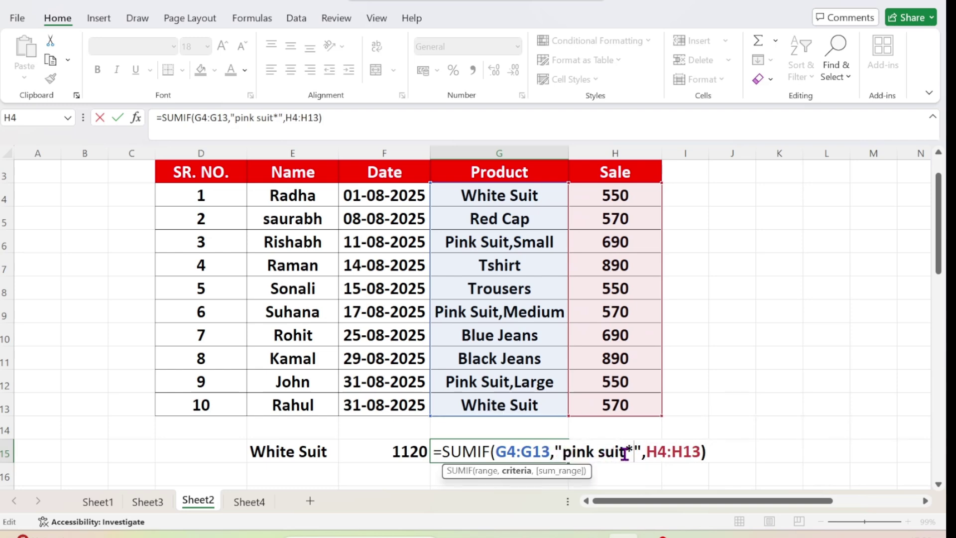
left_click(565, 453)
type("*")
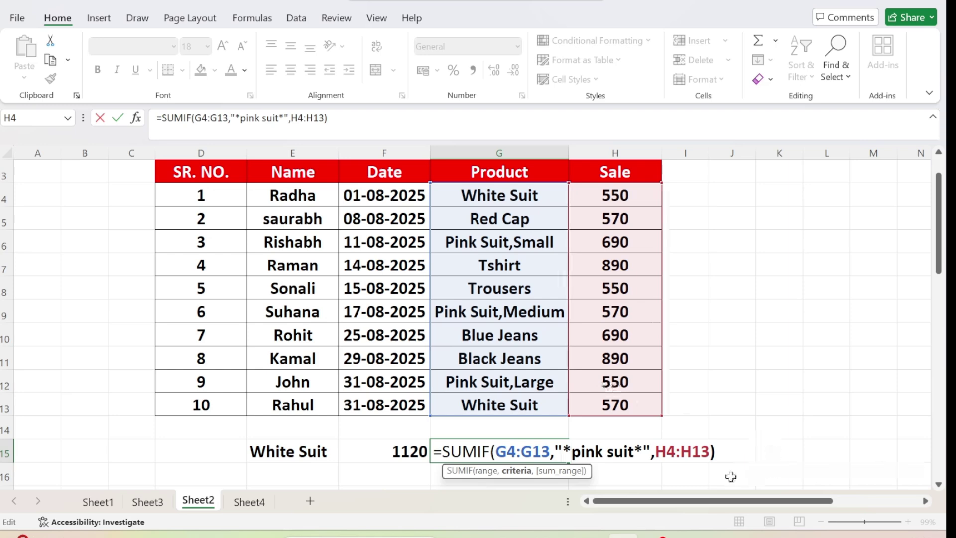
left_click(722, 457)
key("Return")
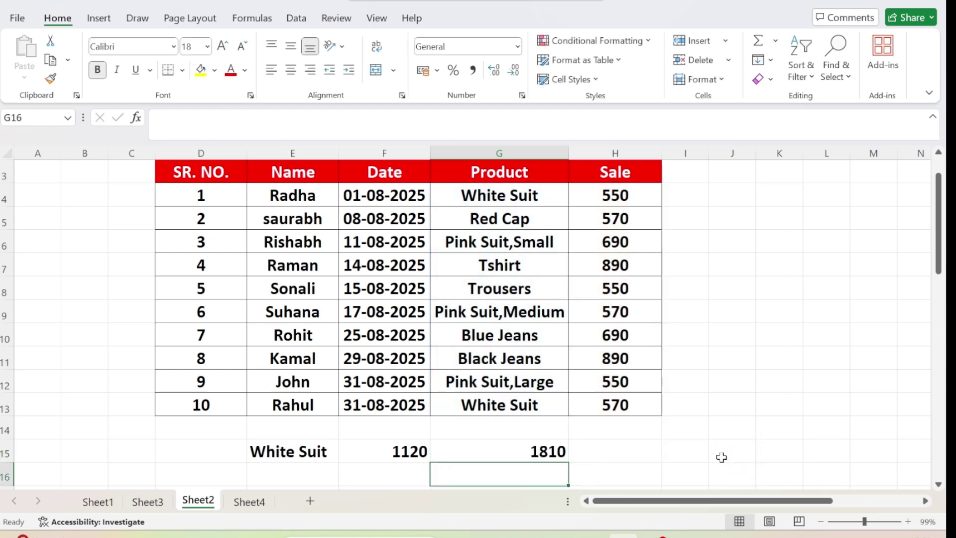
Compare the sum in G15 with the individual pink suit sales in cells H6, H9 and H12.
left_click(536, 452)
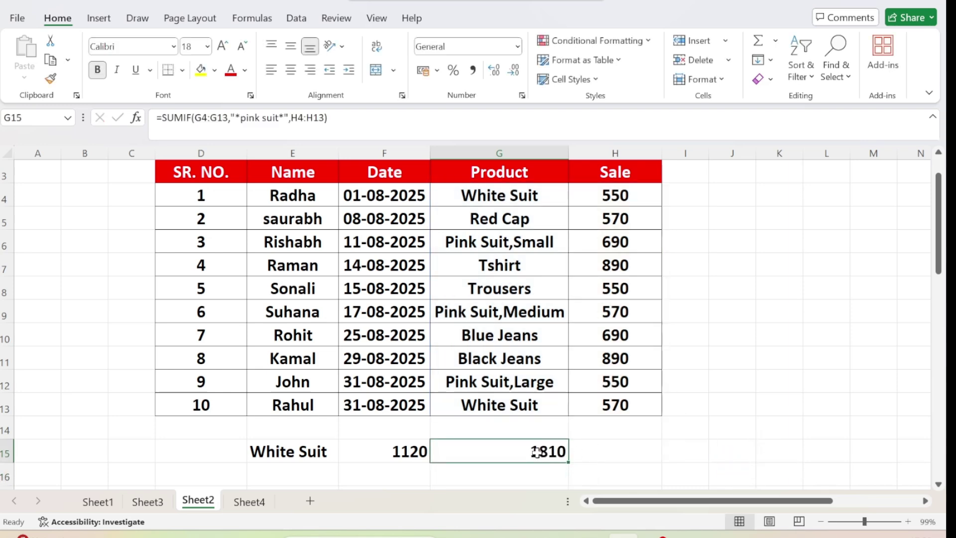
left_click(619, 243)
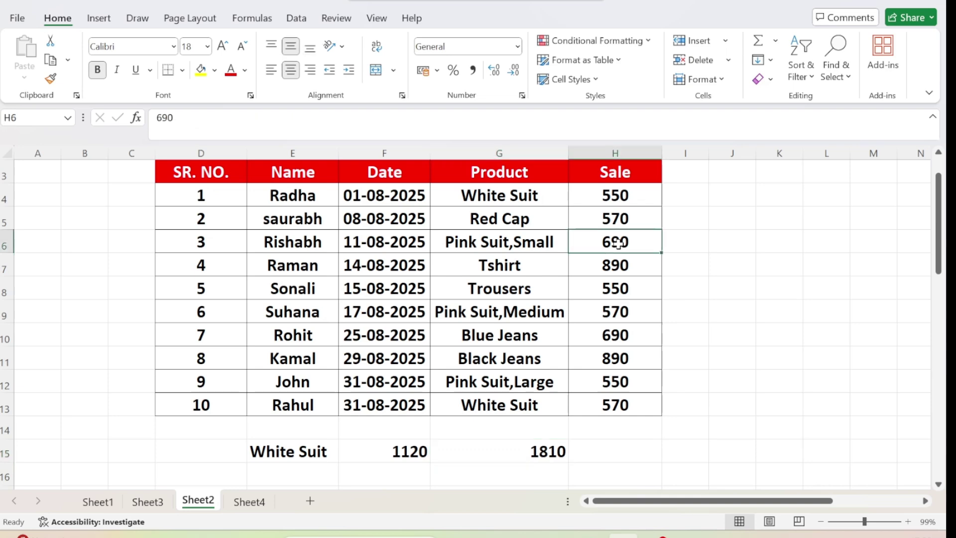
left_click(614, 311)
left_click(614, 385)
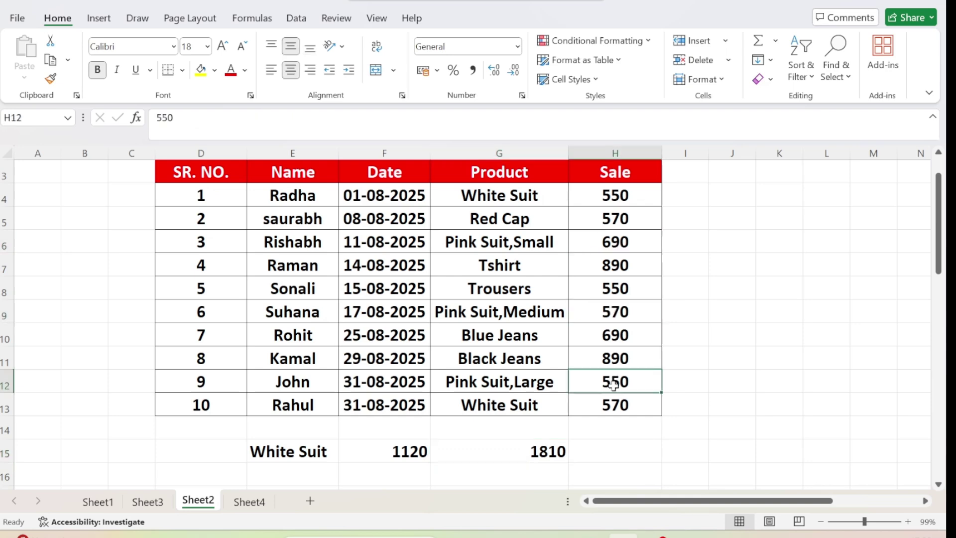
Remove both asterisks from the G15 criterion so the formula tests for the exact text "pink suit".
double_click(543, 452)
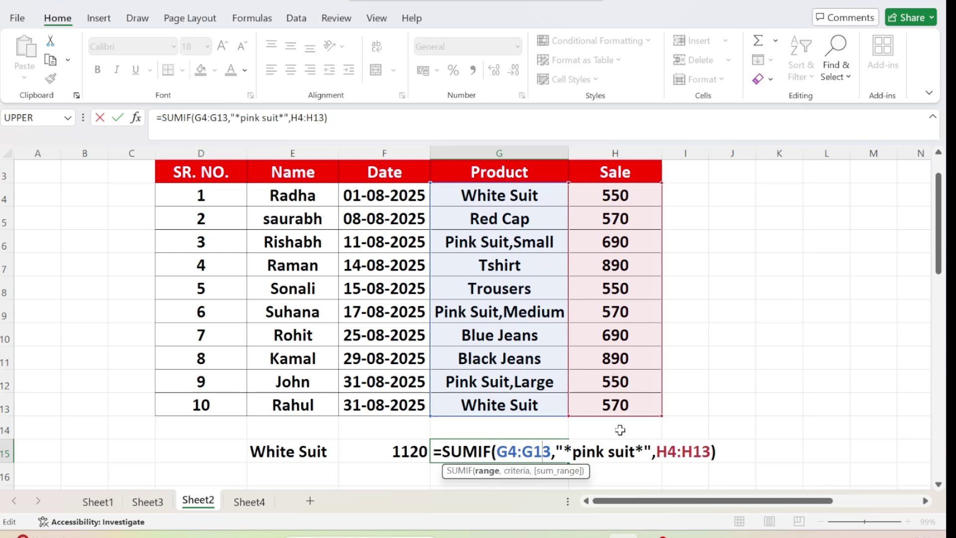
left_click(644, 453)
key("BackSpace")
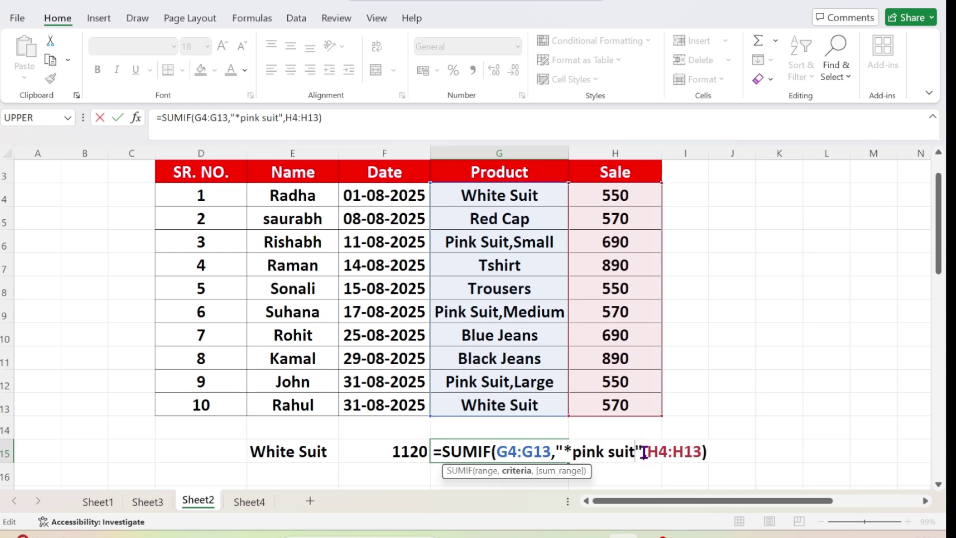
left_click(573, 451)
key("BackSpace")
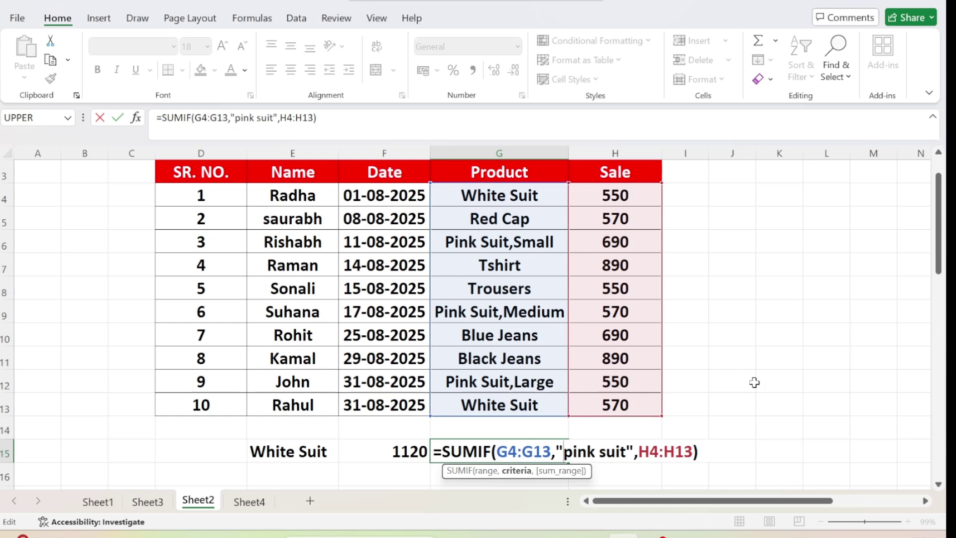
key("Return")
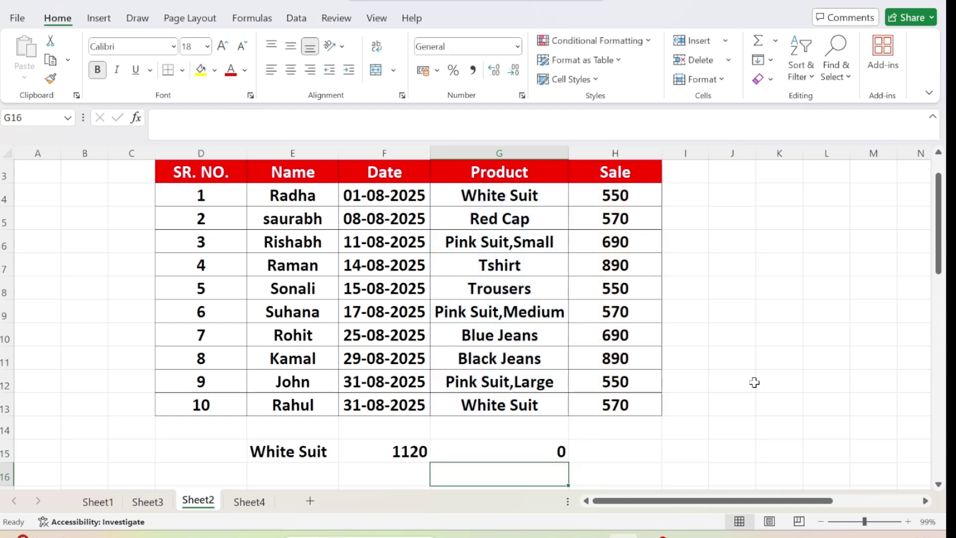
Change the SUMIF criterion in G15 to "*Jeans*" and check the result against the sum of H10:H11.
double_click(529, 449)
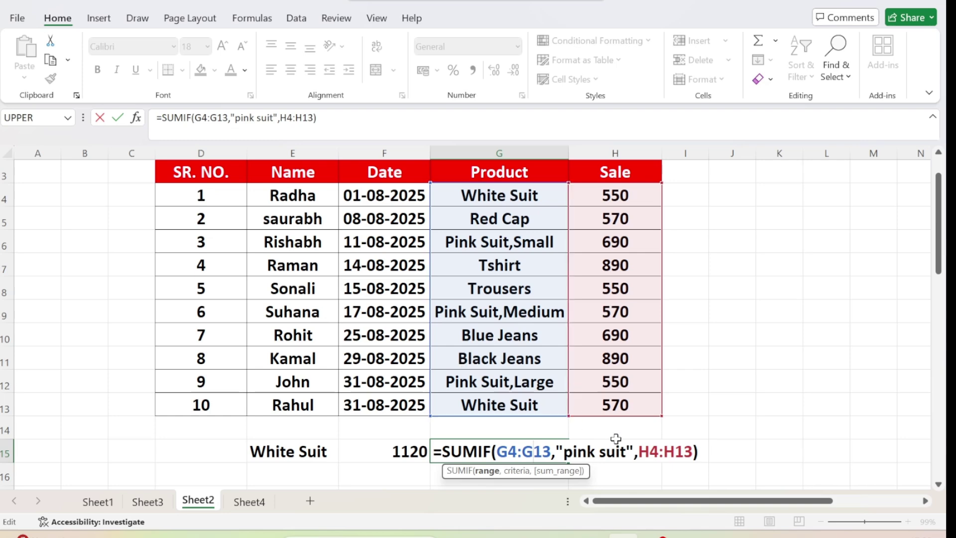
left_click(627, 453)
key("BackSpace")
key("BackSpace")
key("BackSpace")
key("BackSpace")
key("BackSpace")
key("BackSpace")
key("BackSpace")
key("BackSpace")
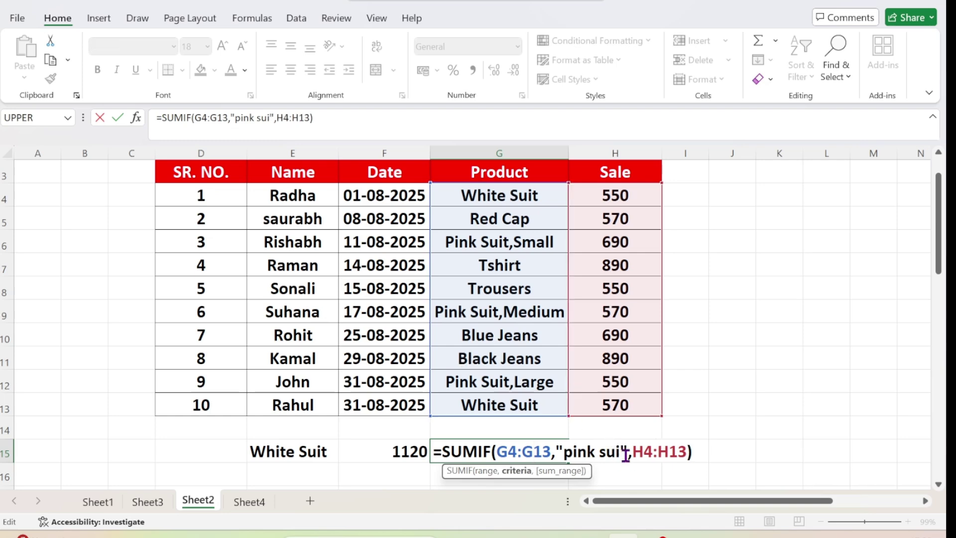
key("BackSpace")
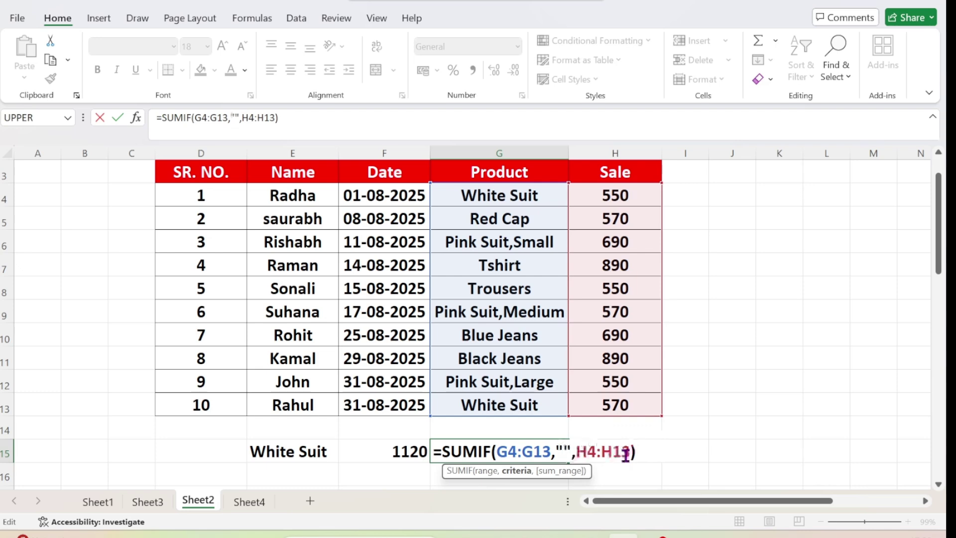
type("*")
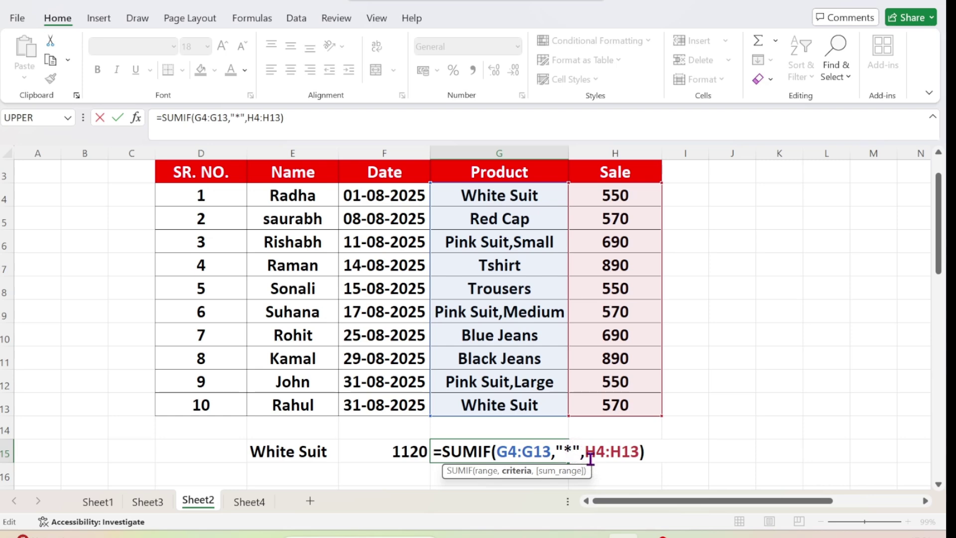
type("Jeans")
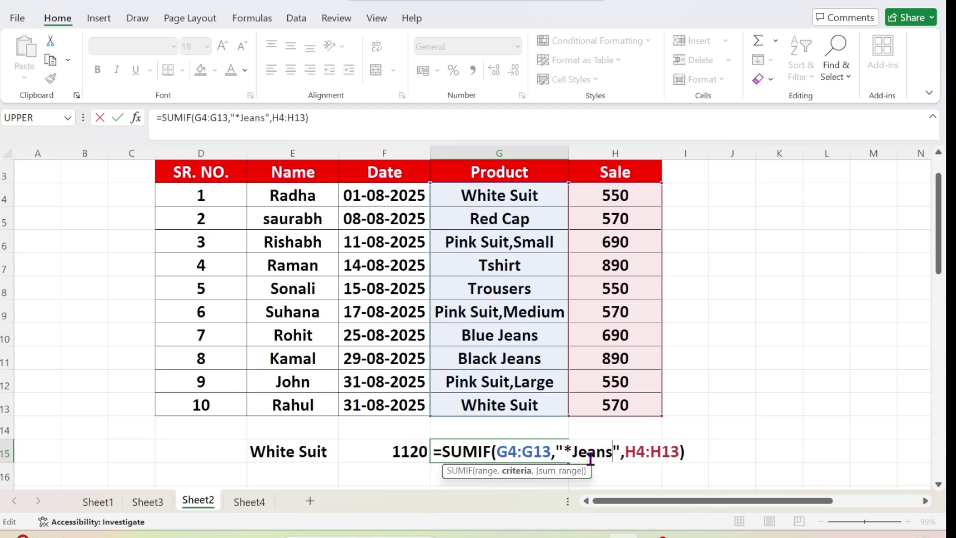
type("*")
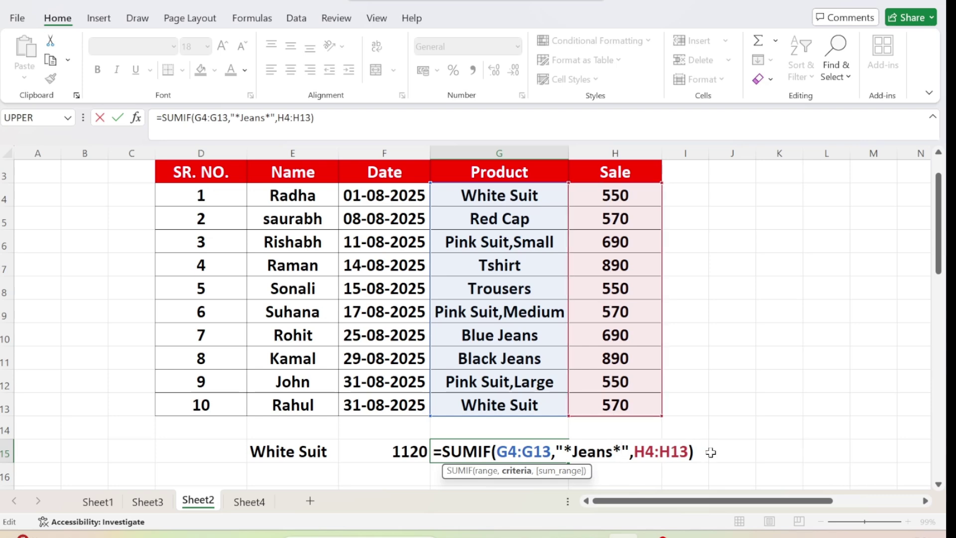
key("Return")
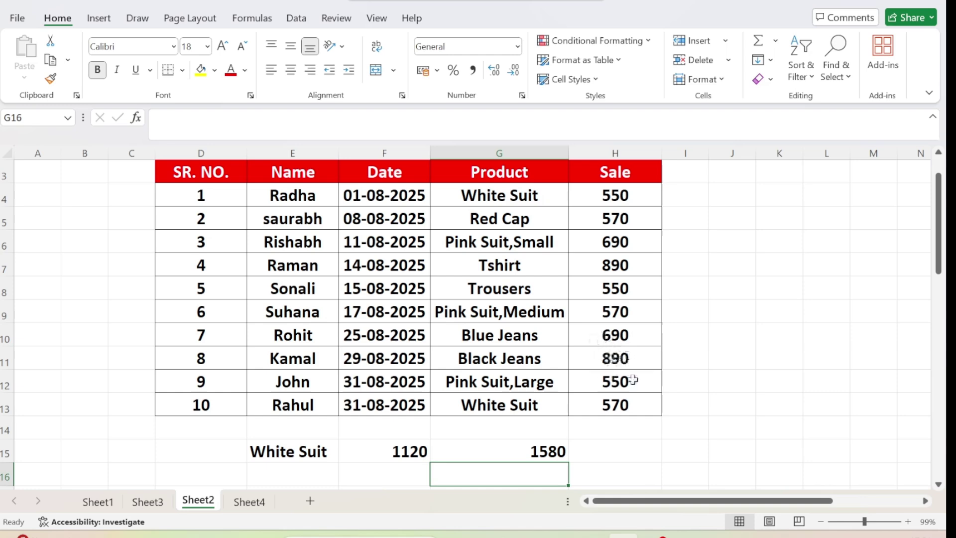
left_click_drag(615, 331, 616, 358)
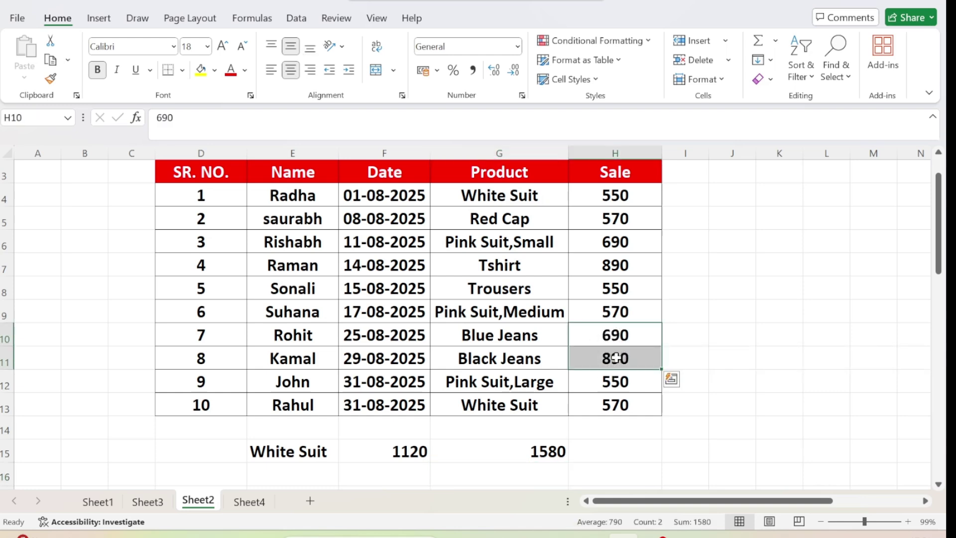
left_click(537, 451)
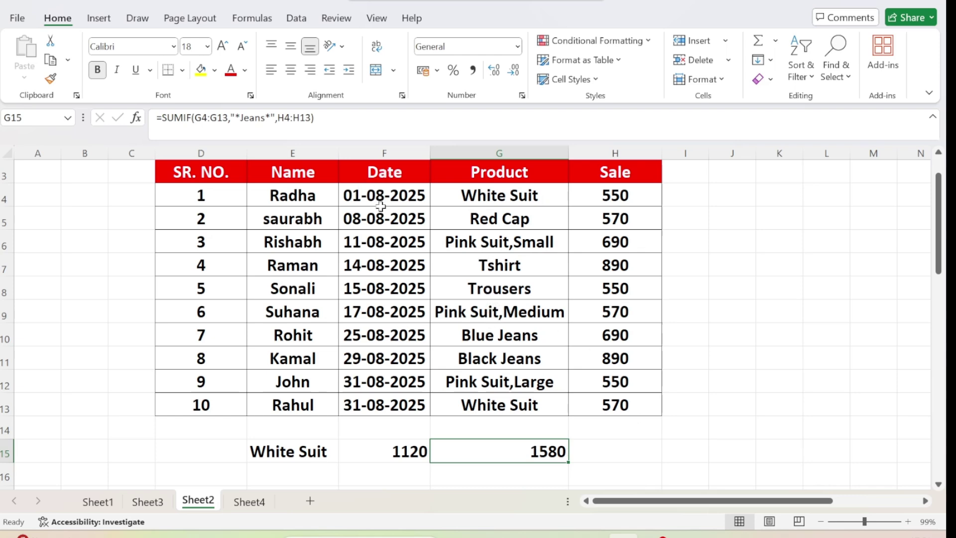
Clear the criterion text and both SUMIF results from D15:G15.
scroll(598, 459, "right", 2)
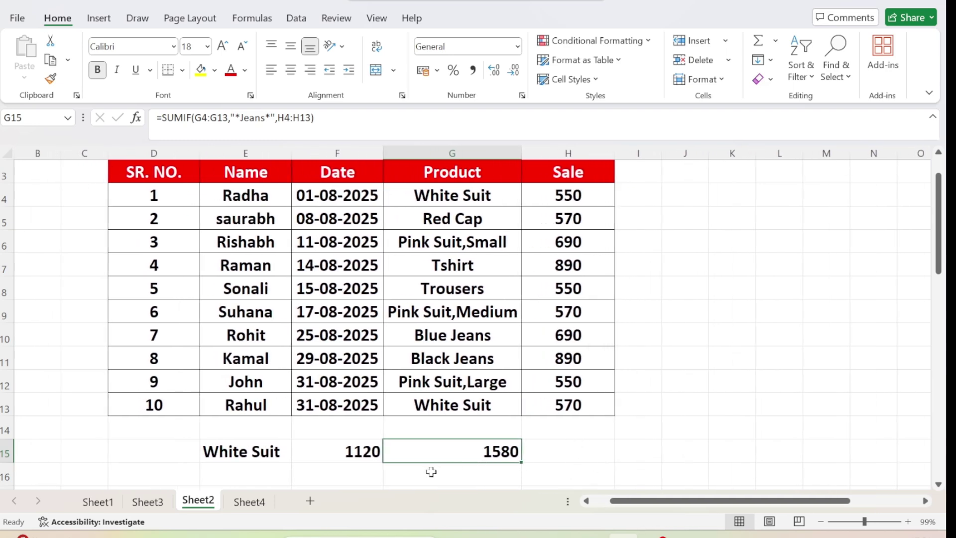
left_click(548, 452)
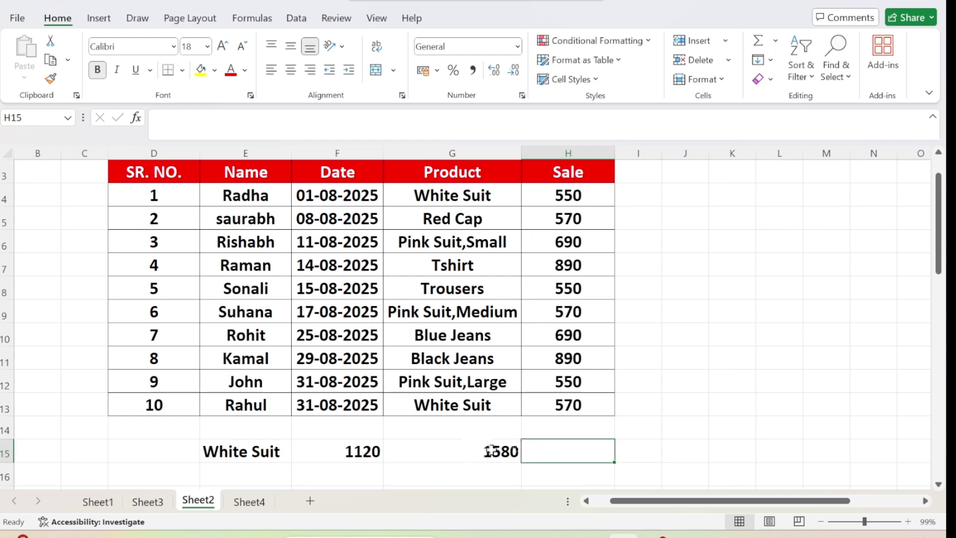
left_click_drag(478, 450, 186, 448)
key("Delete")
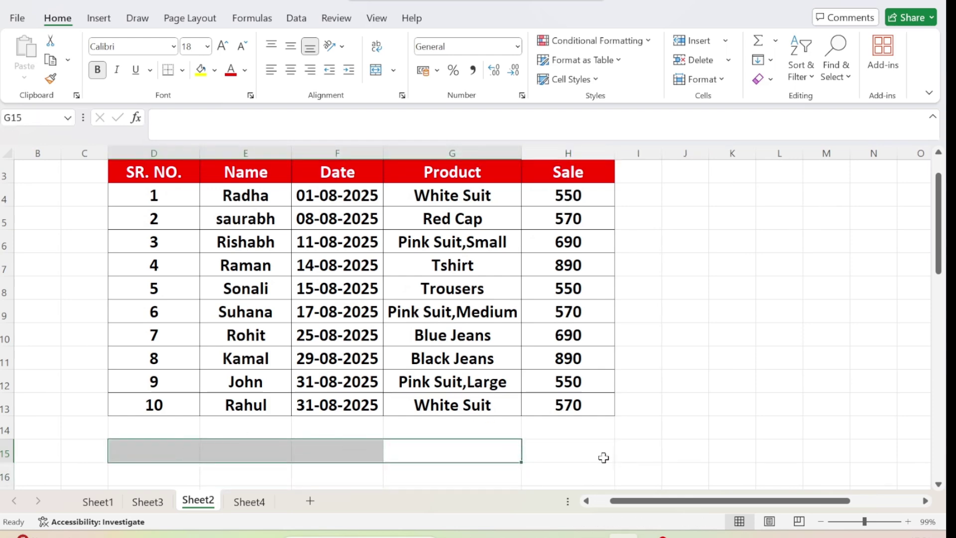
left_click(603, 457)
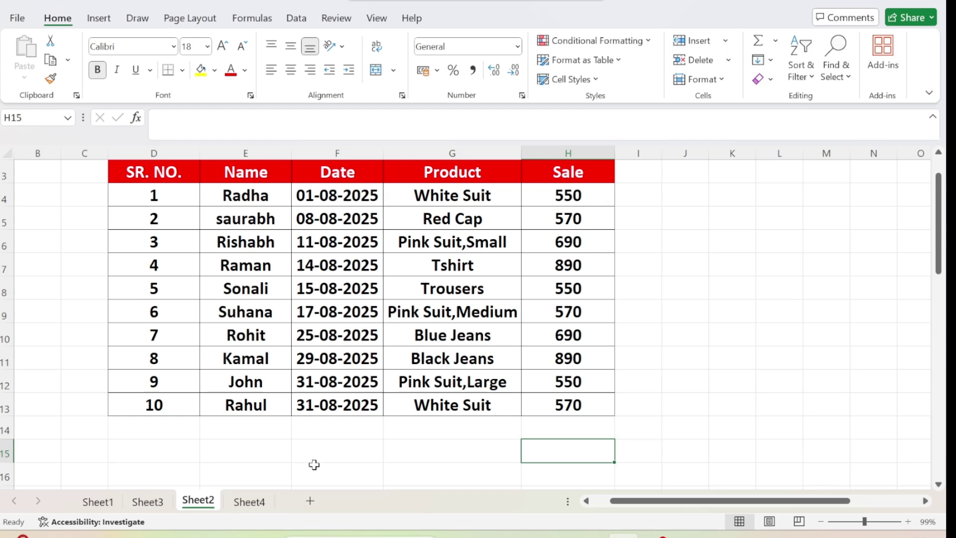
Enter a SUMIF formula in F15 that adds the sales in H4:H13 where the dates in F4:F13 equal "31-08-2025".
left_click(327, 442)
type("=s")
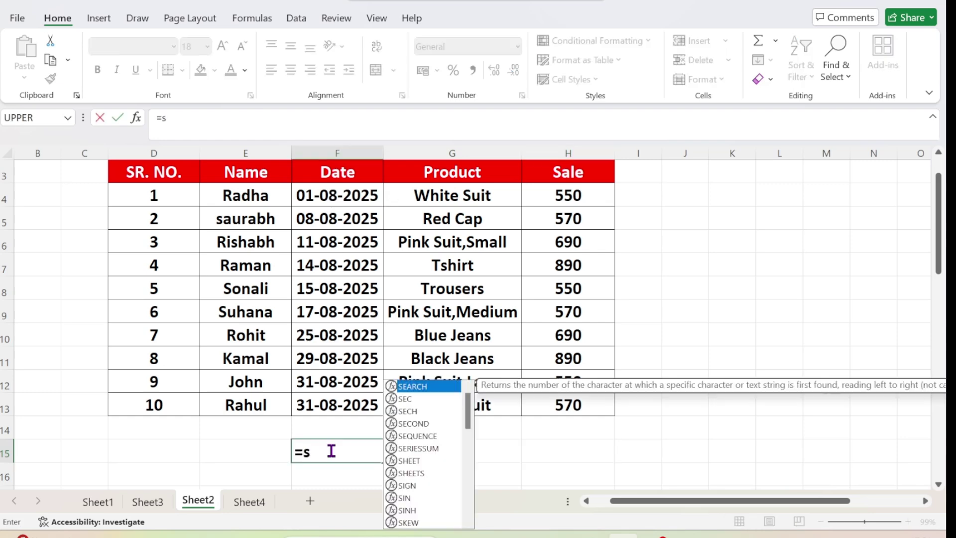
type("um")
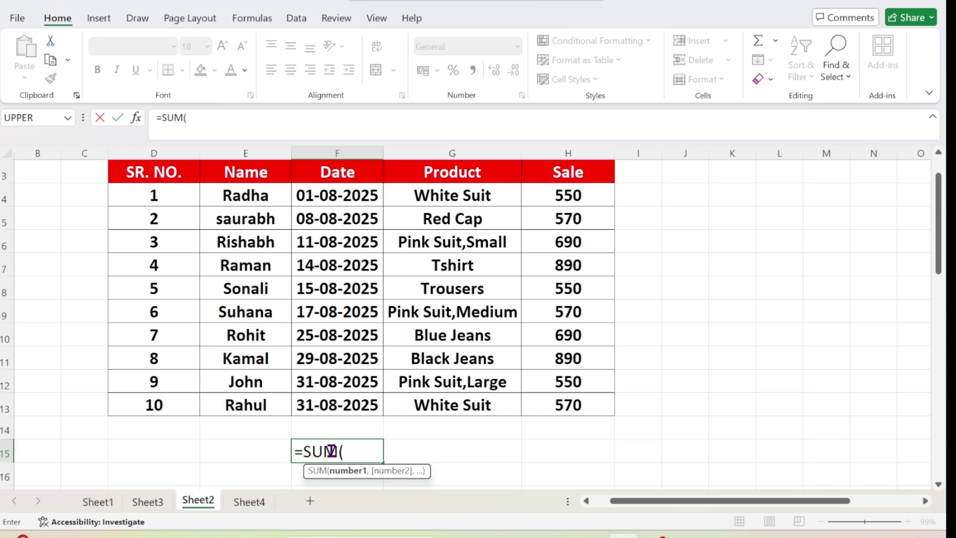
key("BackSpace")
type("i")
key("Tab")
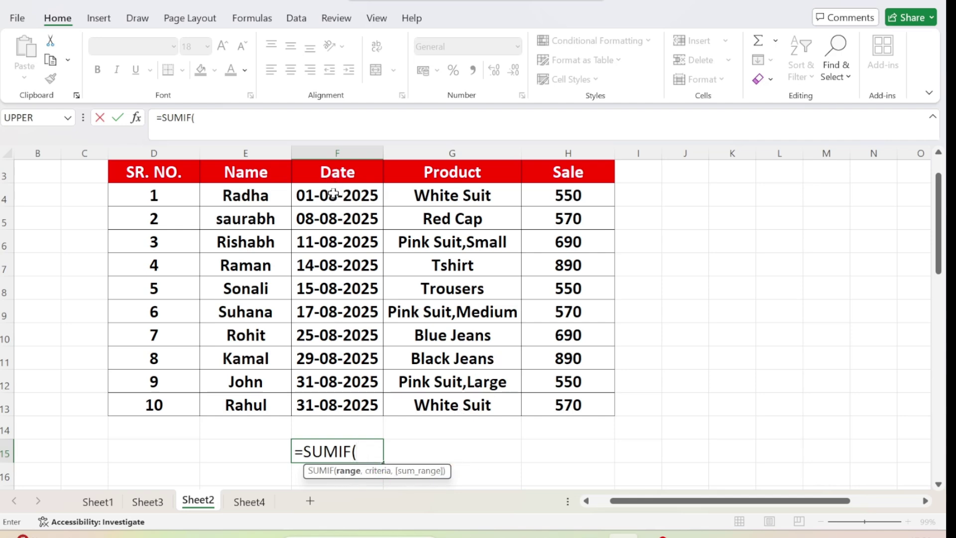
left_click_drag(334, 193, 331, 401)
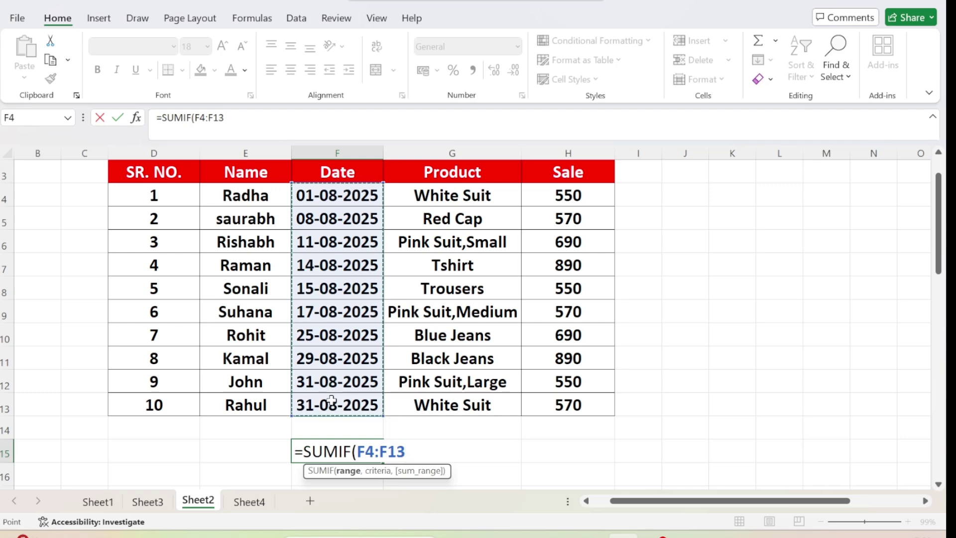
type(",")
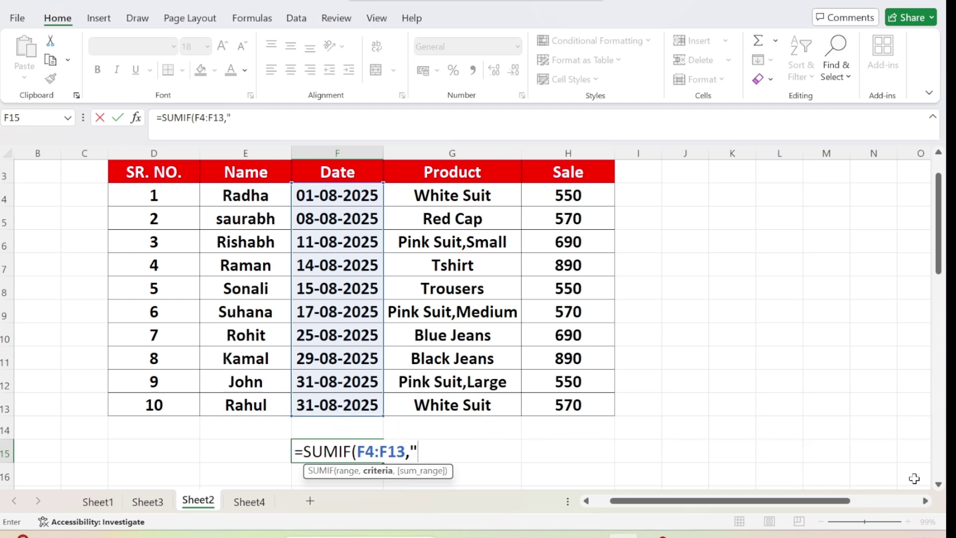
type("08-2025")
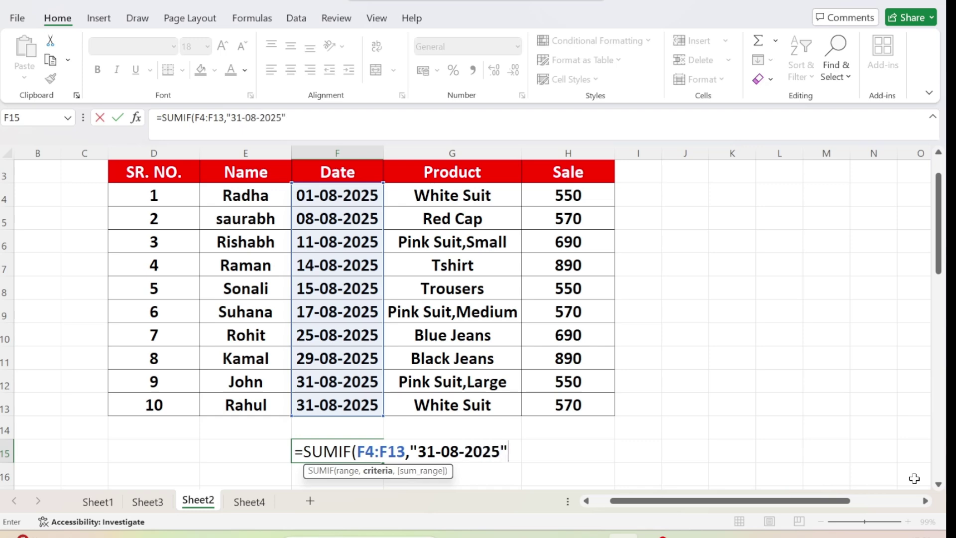
type("\",")
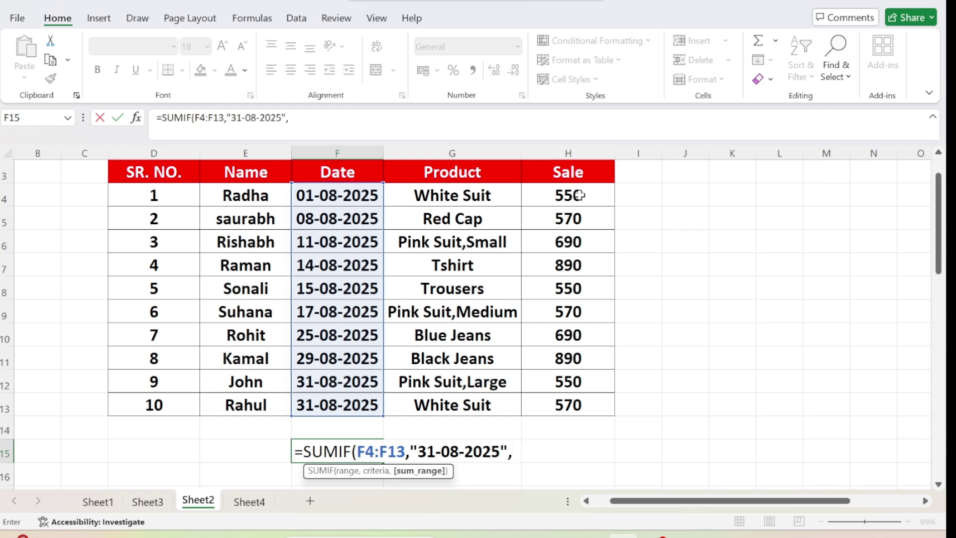
left_click_drag(579, 195, 568, 402)
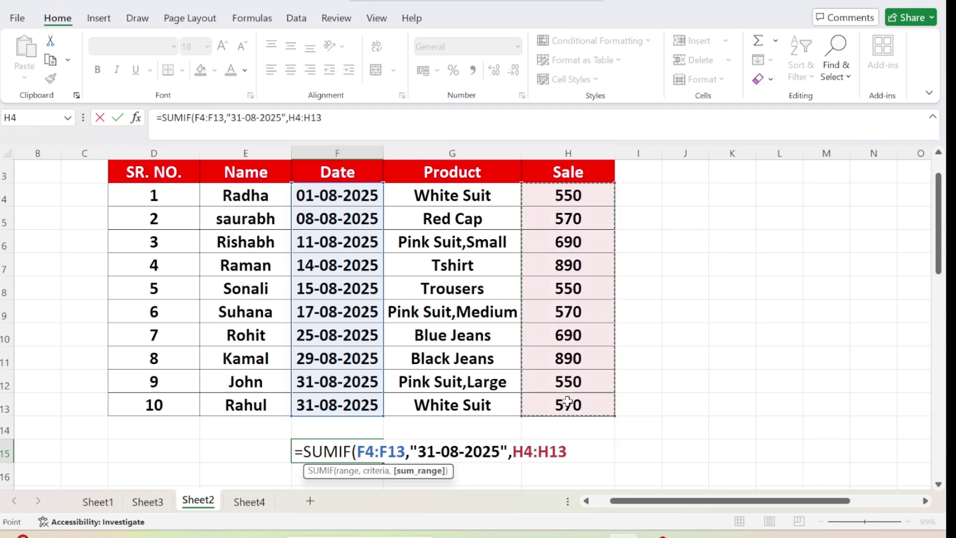
type(")")
key("Return")
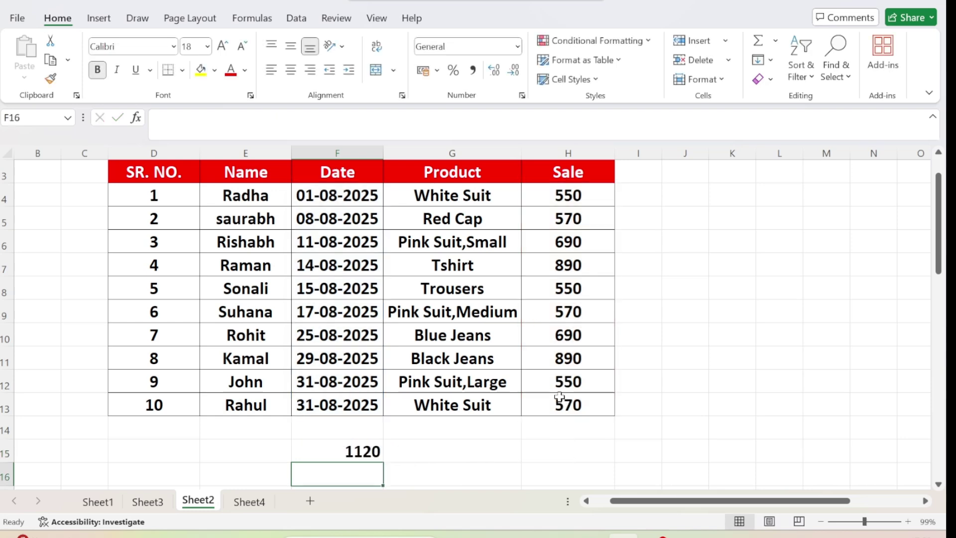
Compare the F15 sum with the two individual 31-08-2025 sales in H12 and H13.
left_click(581, 382)
left_click(584, 402)
left_click(706, 414)
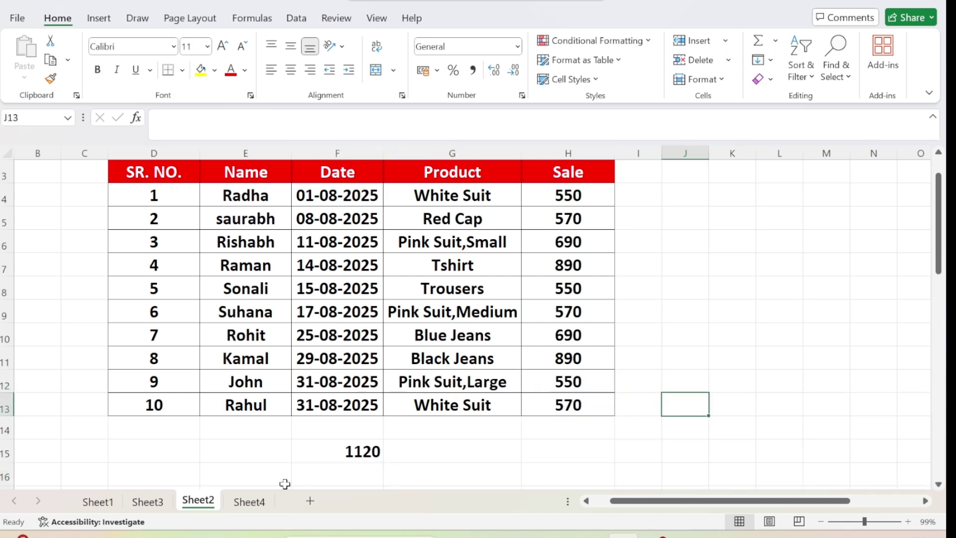
Change the SUMIF criterion in F15 to "<25-08-2025" to add only sales dated before 25-08-2025.
double_click(337, 453)
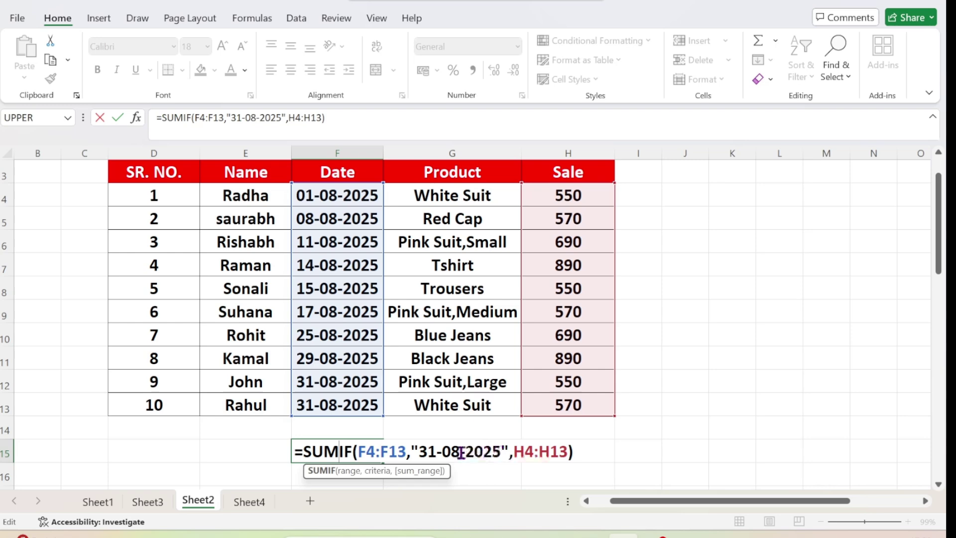
left_click(424, 452)
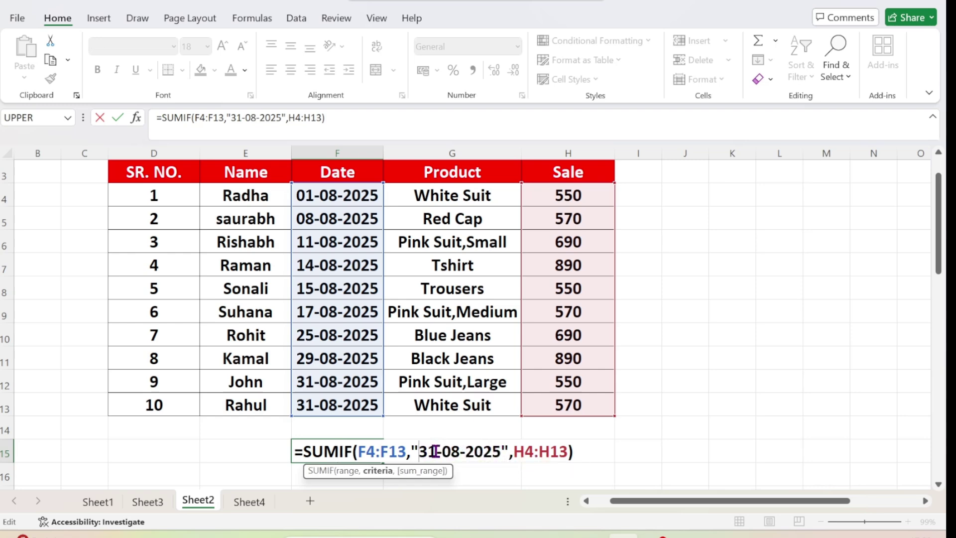
key("BackSpace")
key("Delete")
type("25")
type("<")
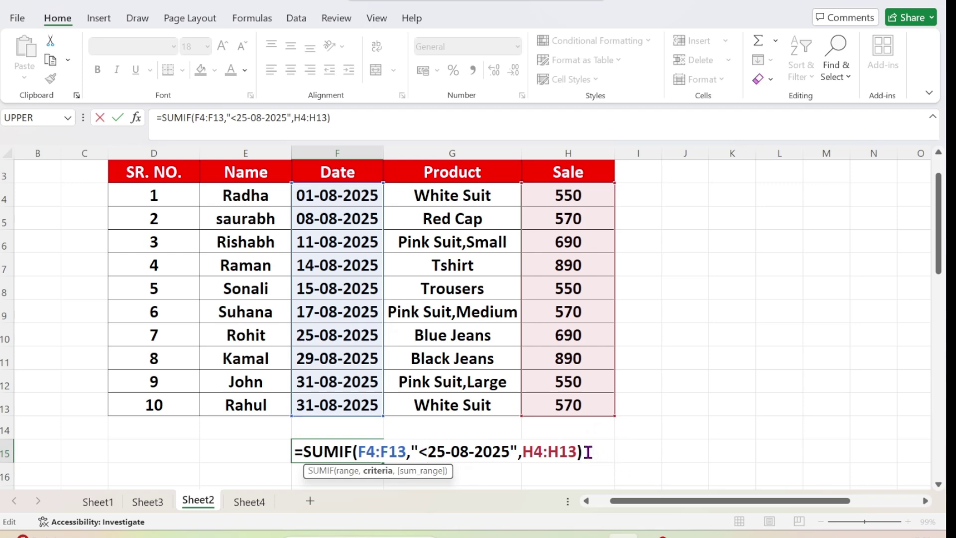
key("Return")
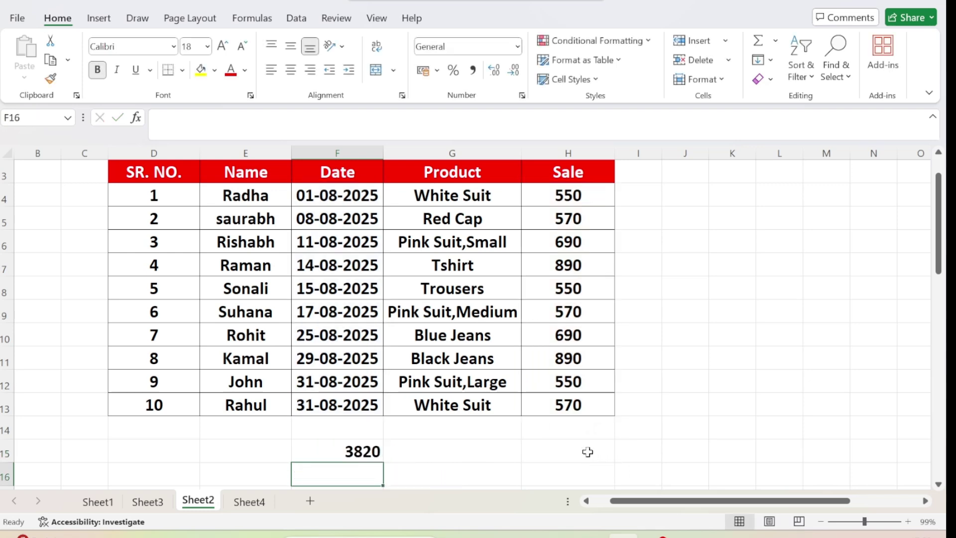
Clear F15 and rebuild its SUMIF from scratch with range F4:F13, criterion "<25-08-2025" and sum range H4:H13.
left_click(364, 453)
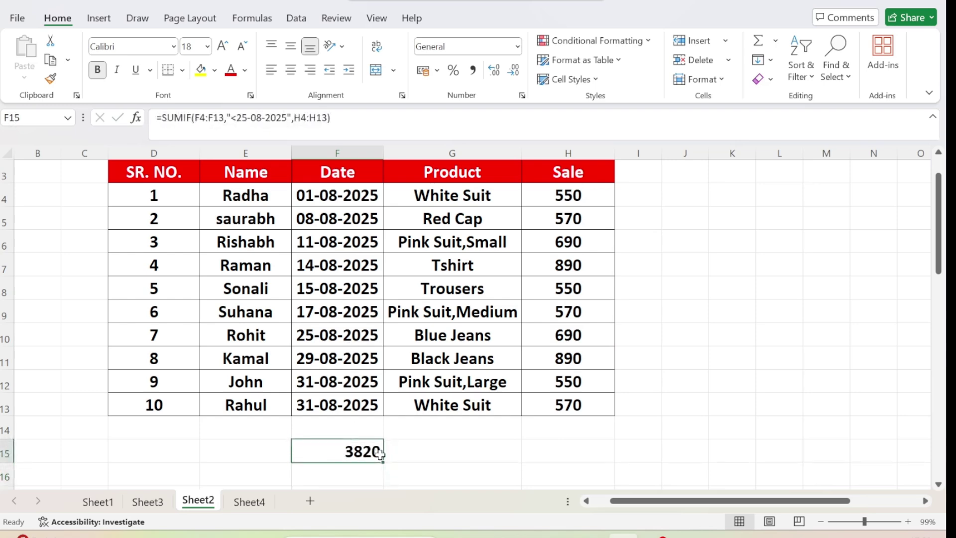
key("Delete")
type("=")
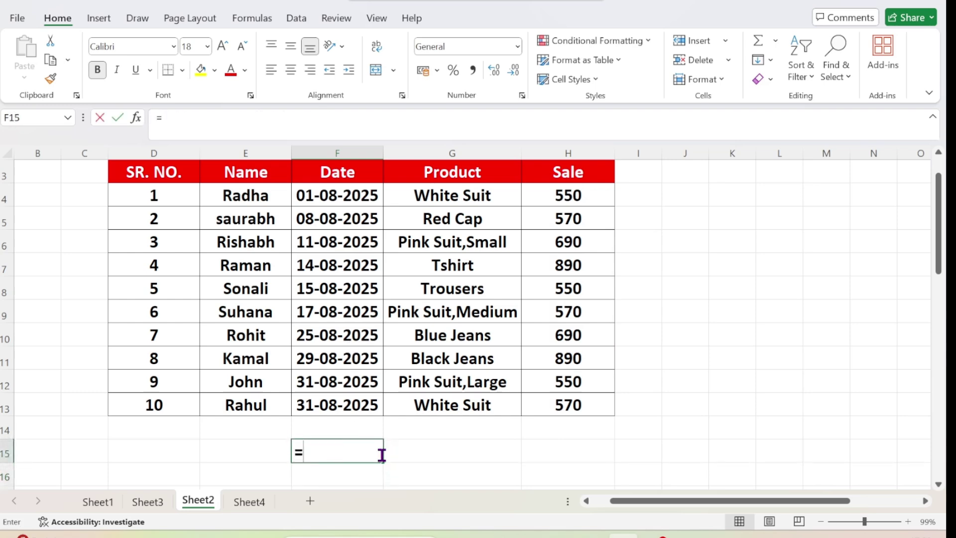
type("sumif")
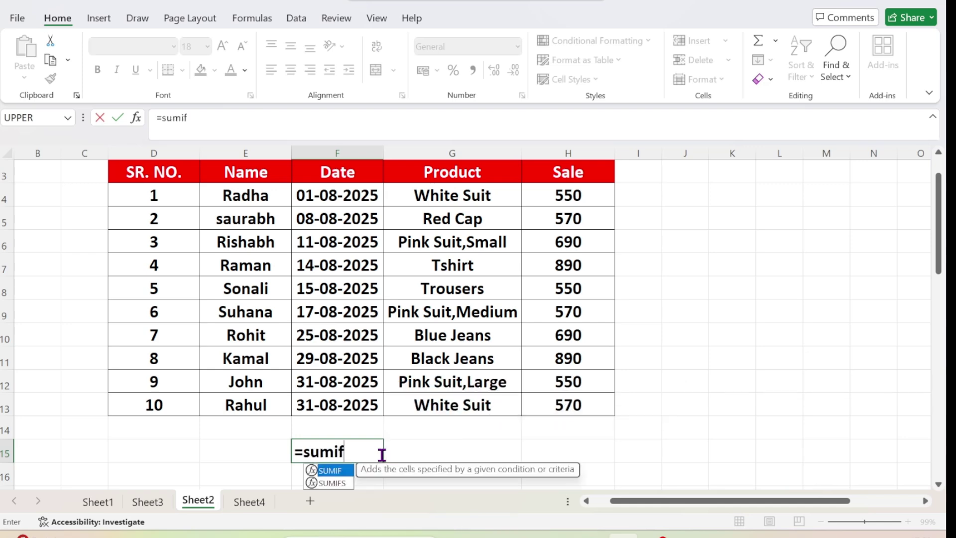
key("Tab")
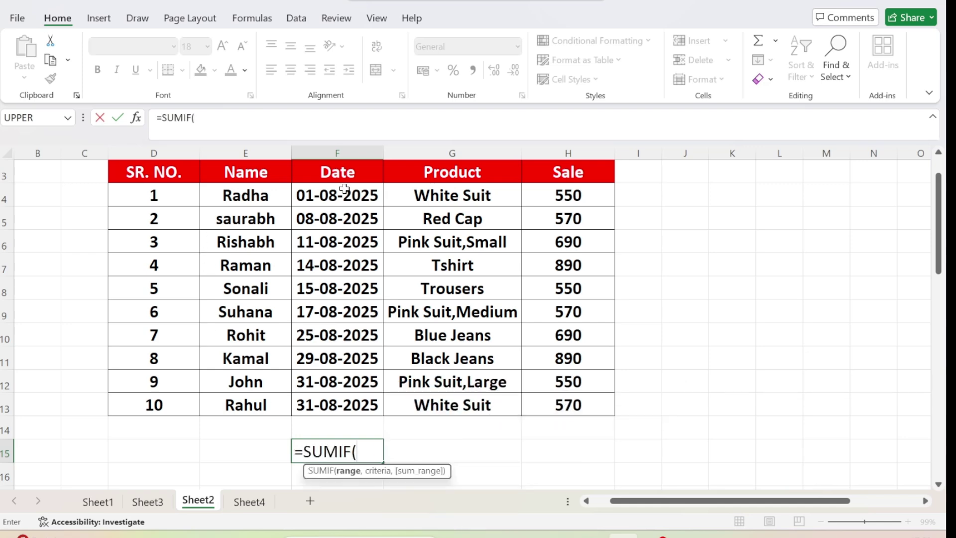
left_click_drag(341, 189, 346, 413)
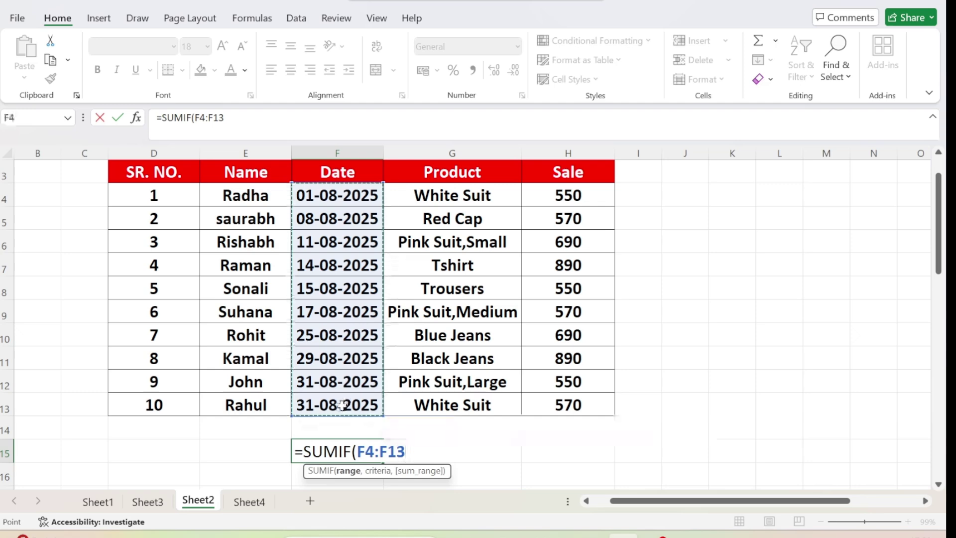
type(",\"<")
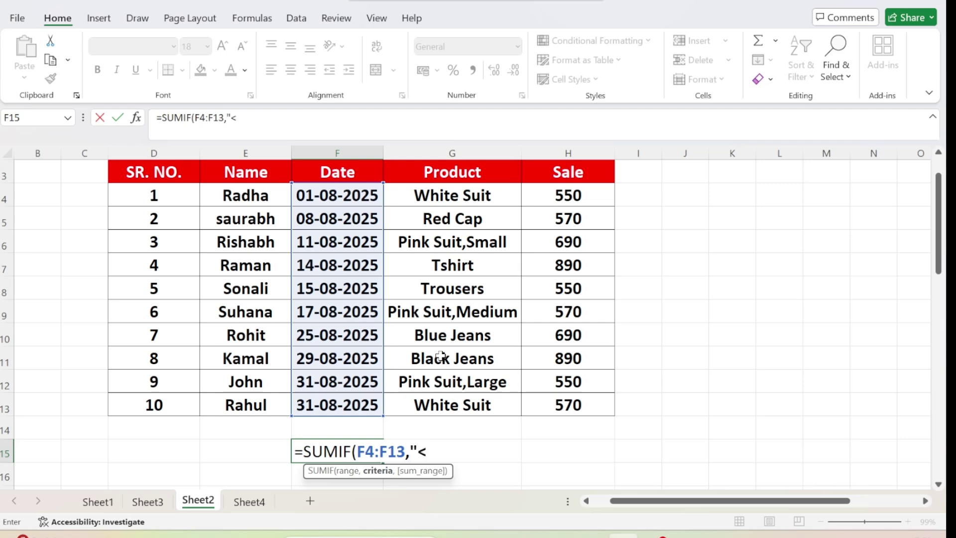
type("25-08-202")
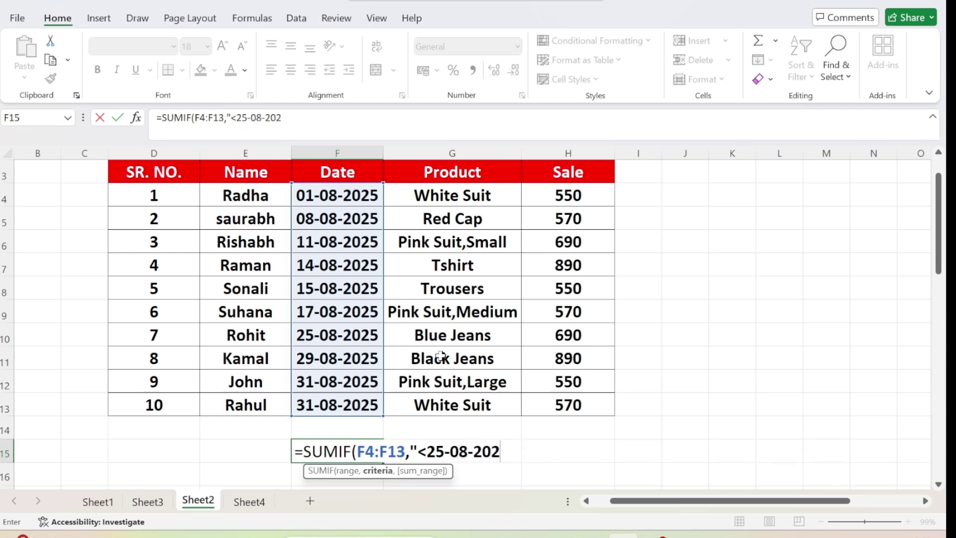
type("5\",")
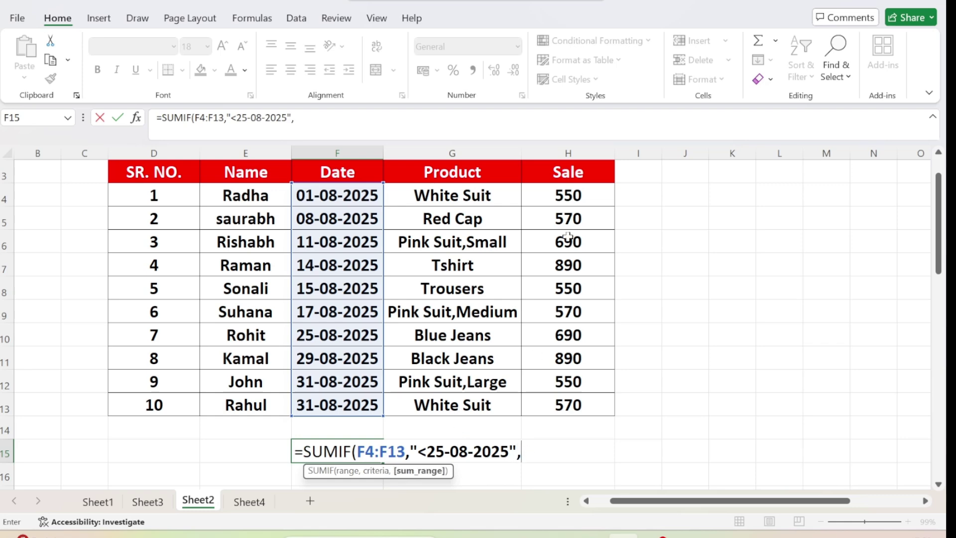
left_click_drag(573, 192, 575, 394)
type(")")
key("Return")
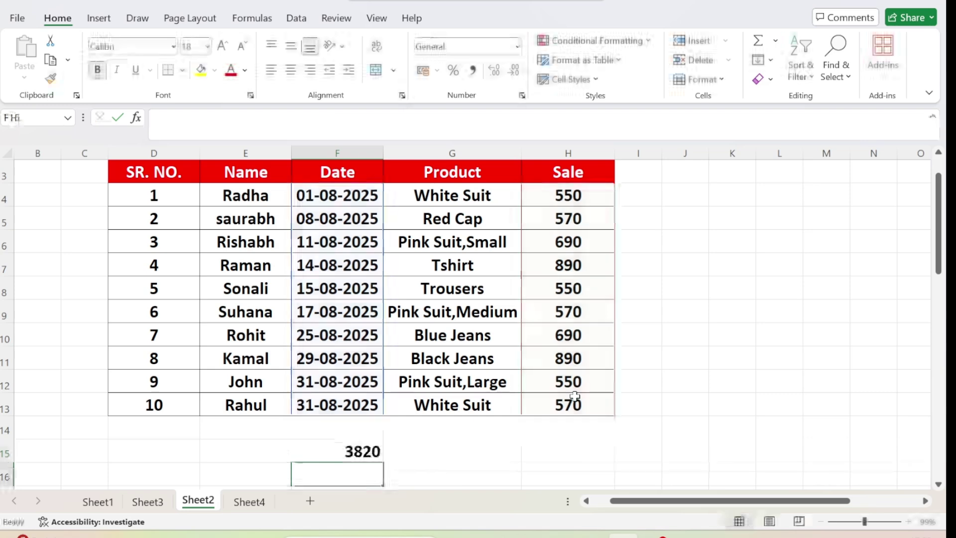
Check the F15 result with a temporary SUM of H4:H9 in J7, and clear J7.
left_click(674, 268)
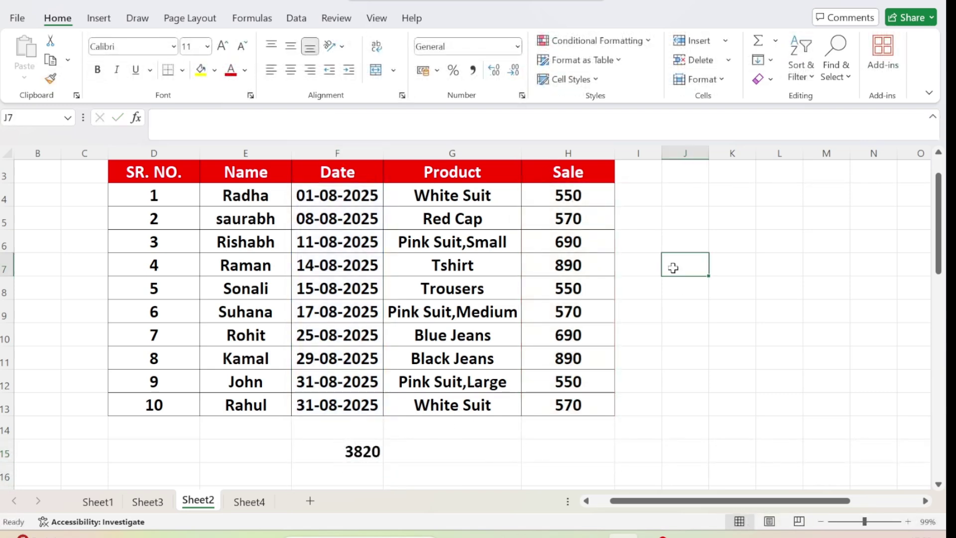
type("=sum")
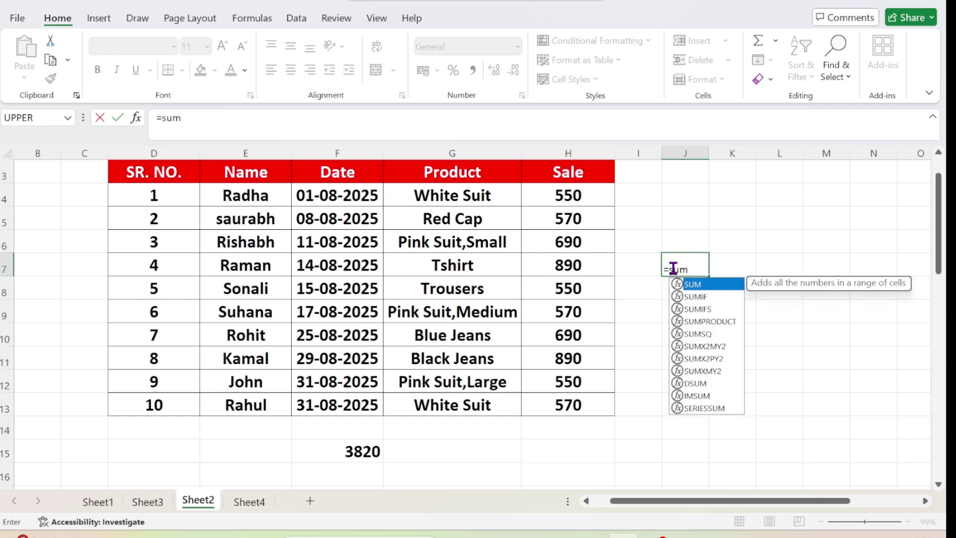
key("Tab")
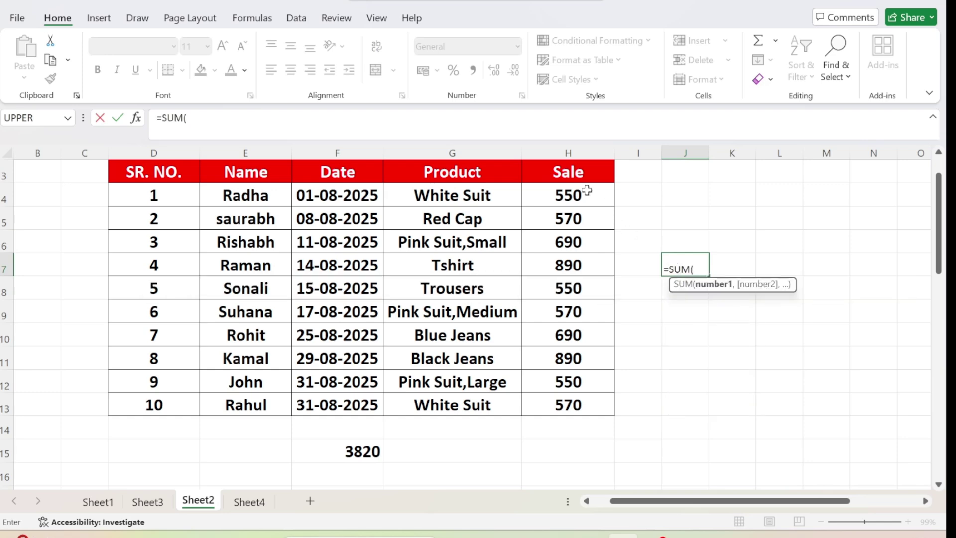
left_click_drag(587, 189, 584, 303)
key("Return")
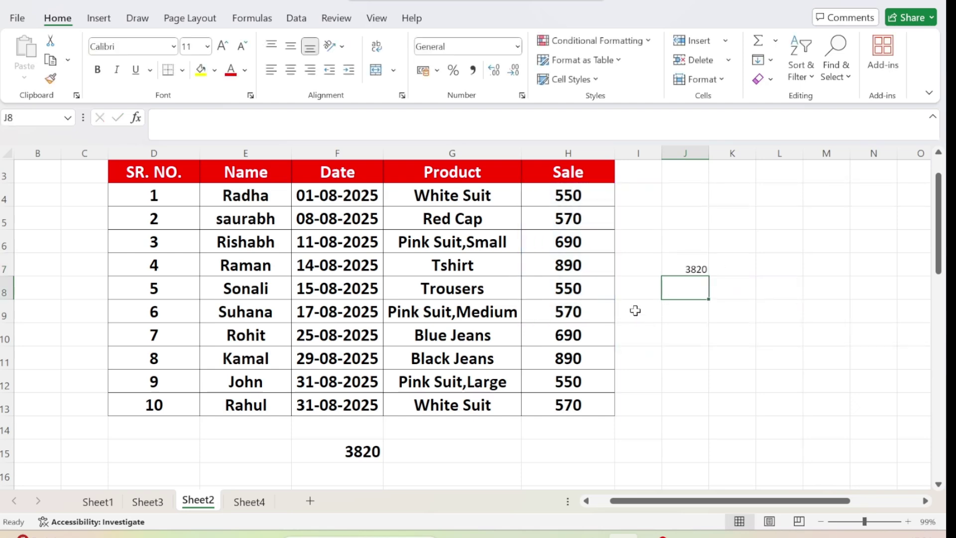
left_click(695, 269)
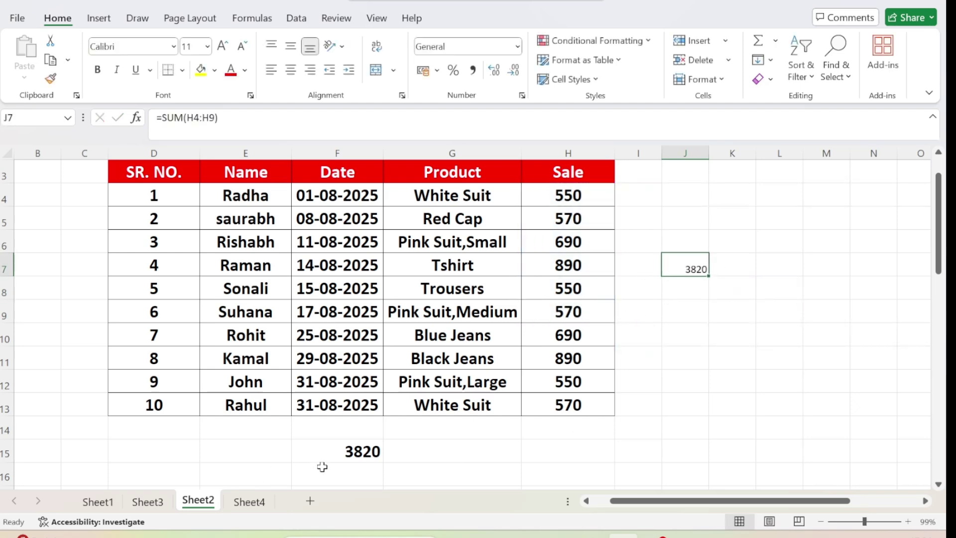
key("Delete")
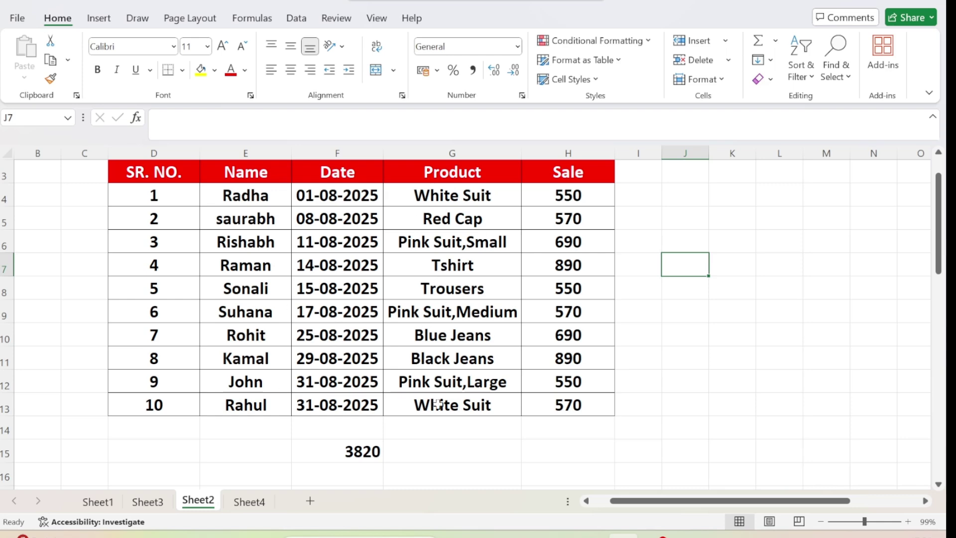
In F43, total the quantities for pin code 243065 using SUMIF with range E32:E41, criterion 243065 and sum range H32:H41.
scroll(438, 404, "down", 9)
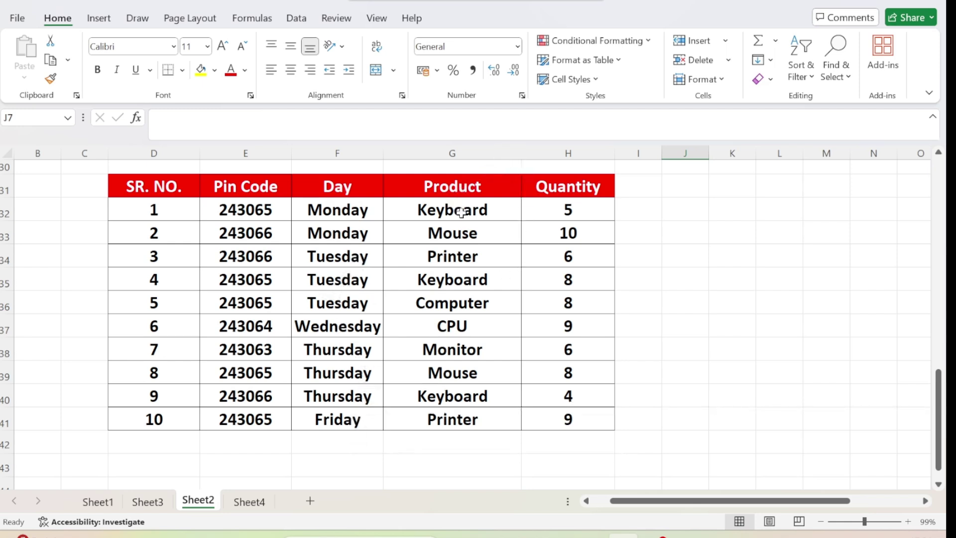
left_click(323, 462)
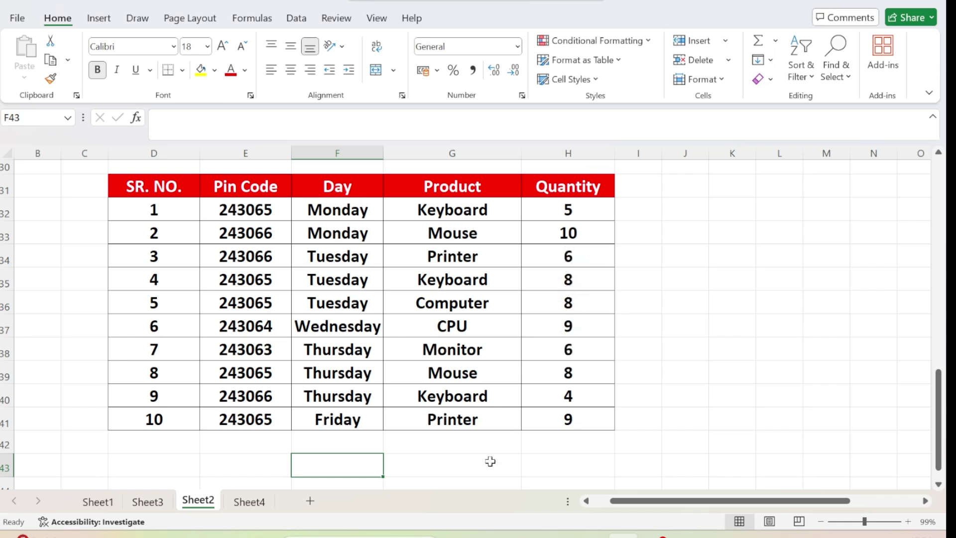
type("=s")
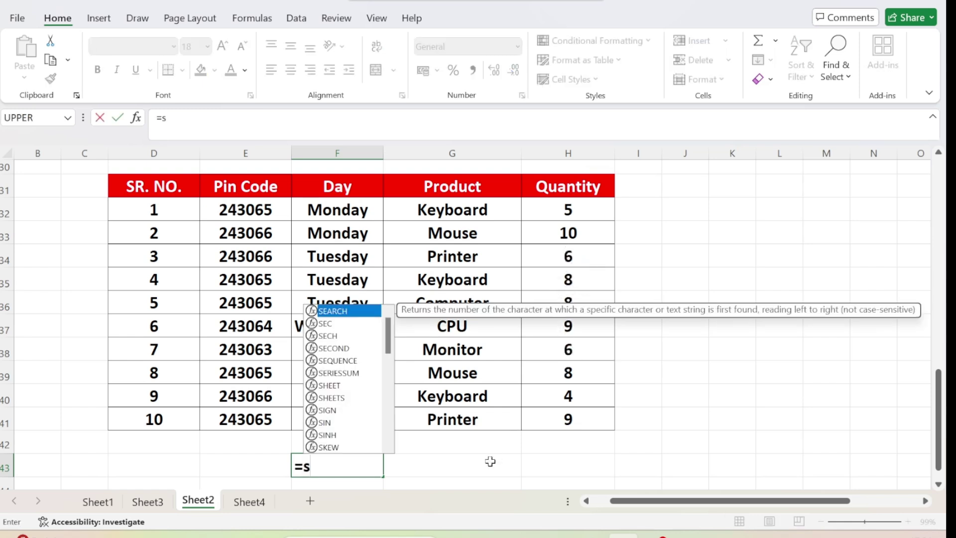
type("umi")
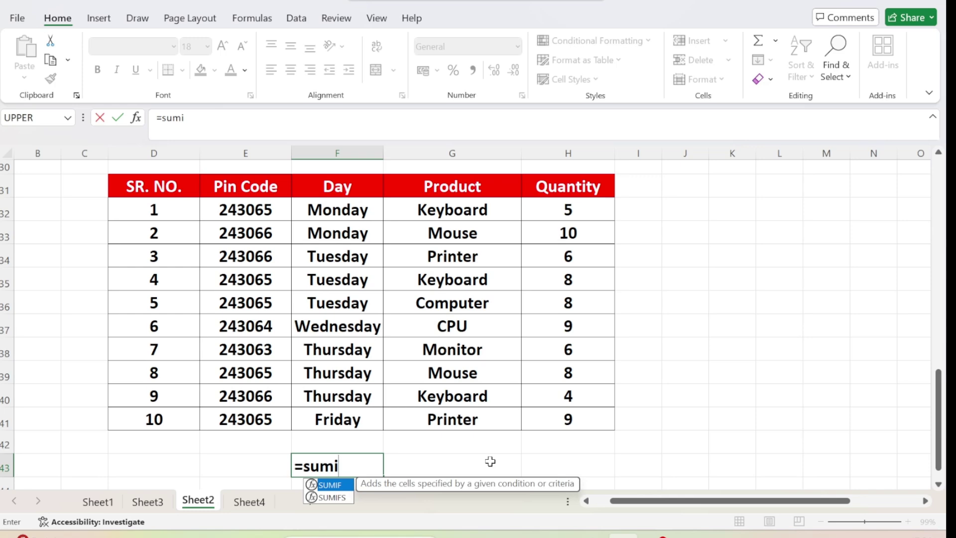
key("Tab")
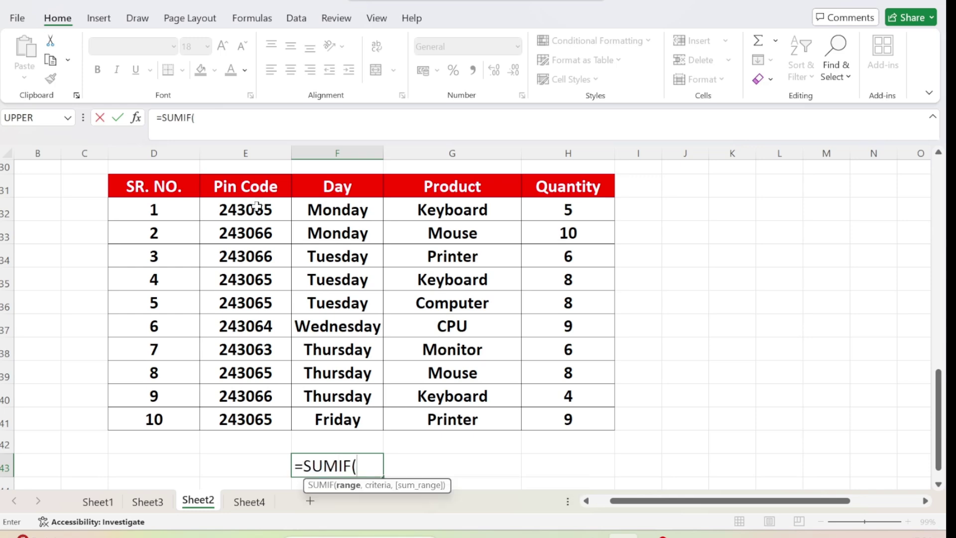
left_click_drag(240, 210, 230, 415)
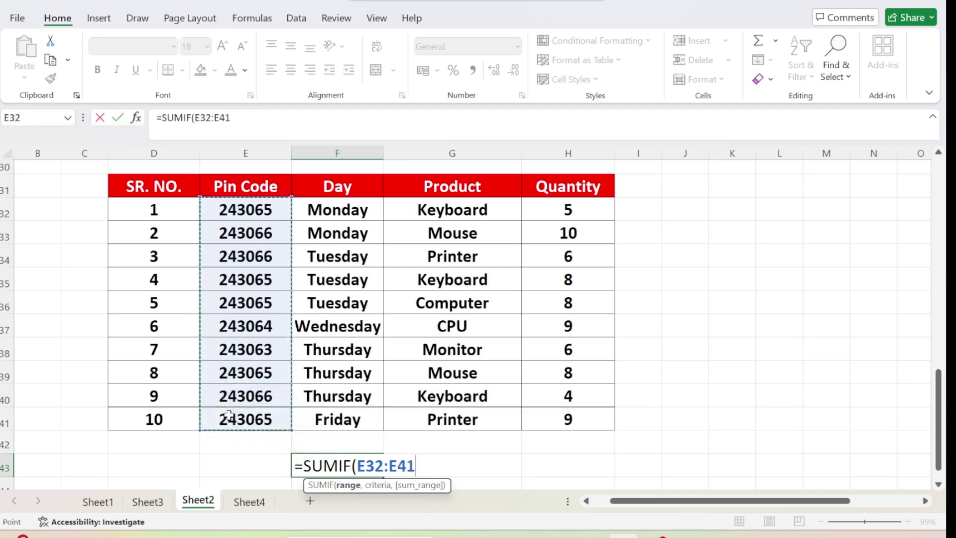
type(",")
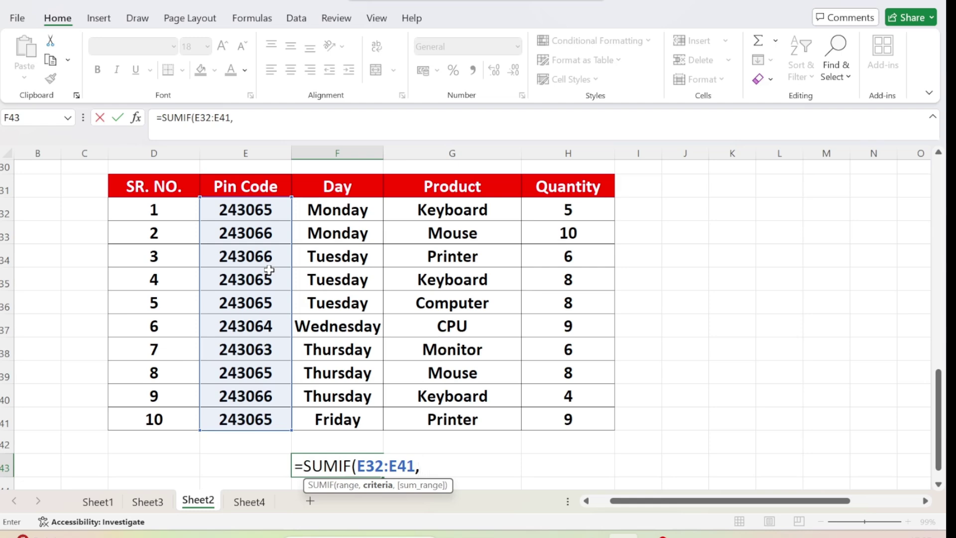
type("2")
key("BackSpace")
type("3065")
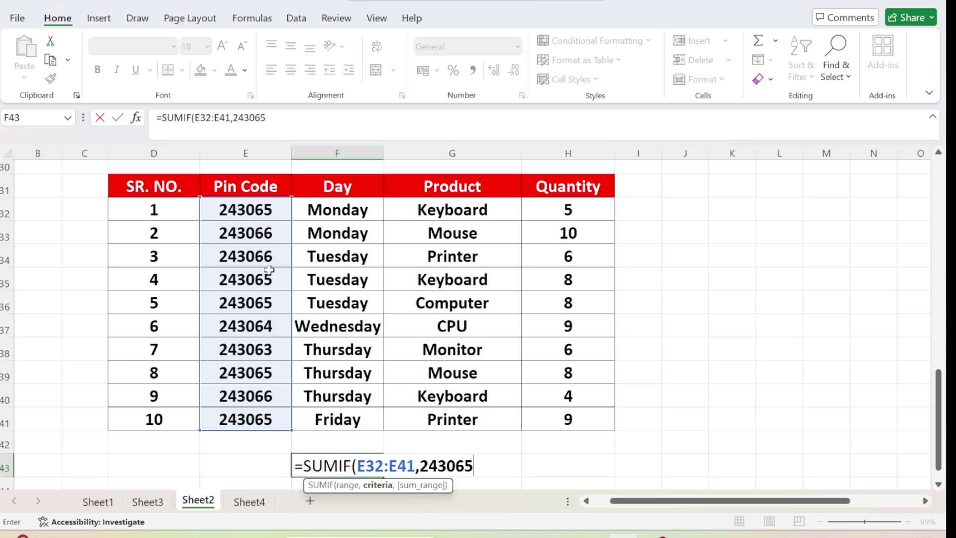
type(",")
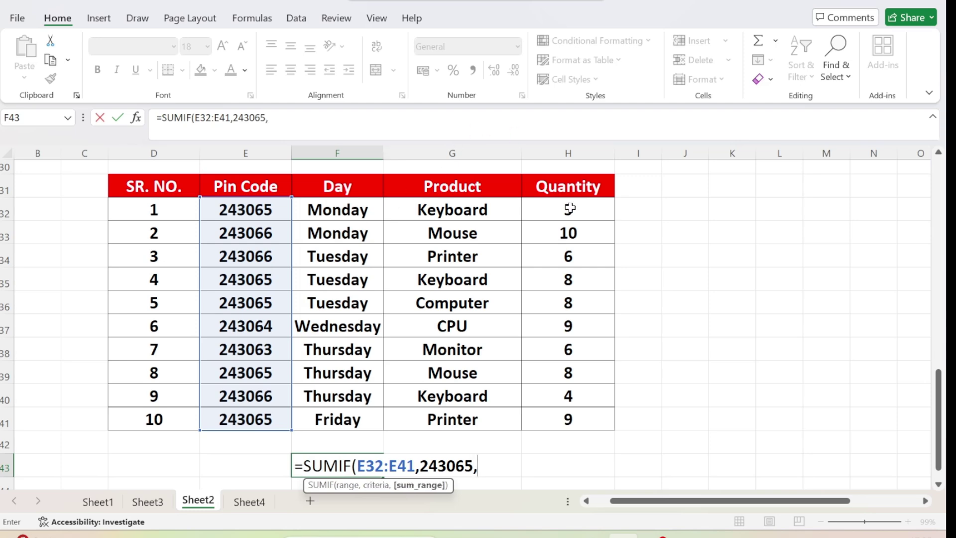
left_click_drag(568, 209, 562, 371)
left_click_drag(561, 408, 562, 415)
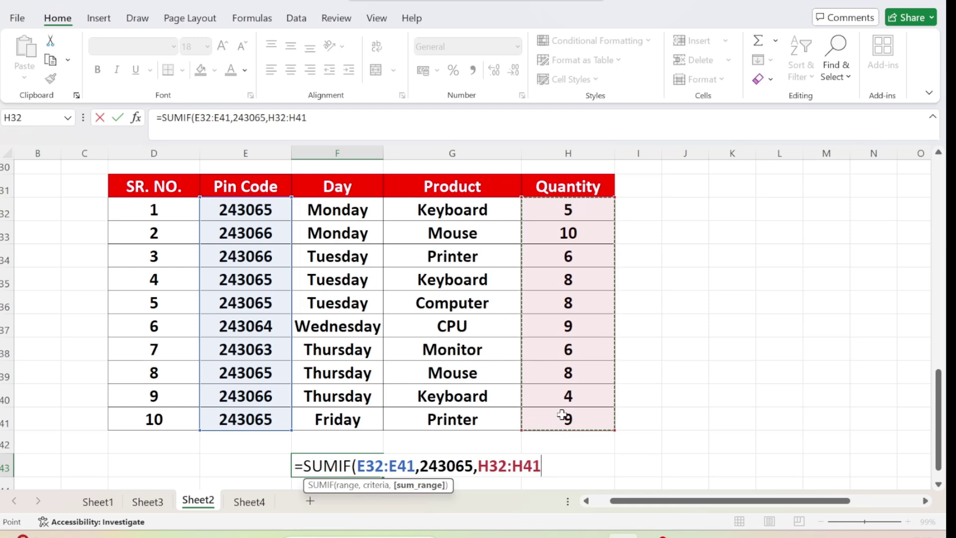
type(")")
key("Return")
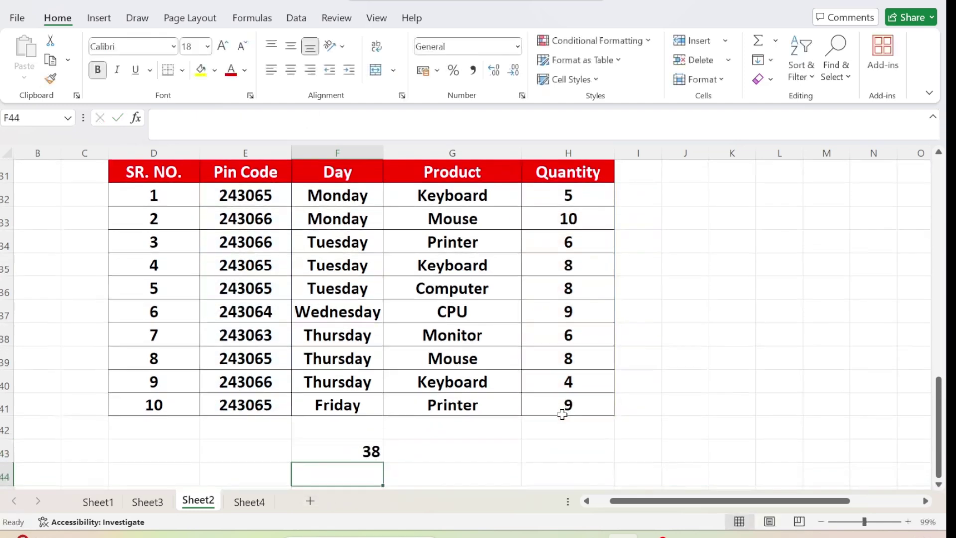
Check the pin code 243065 rows and their quantities in the table against the F43 sum.
left_click(245, 193)
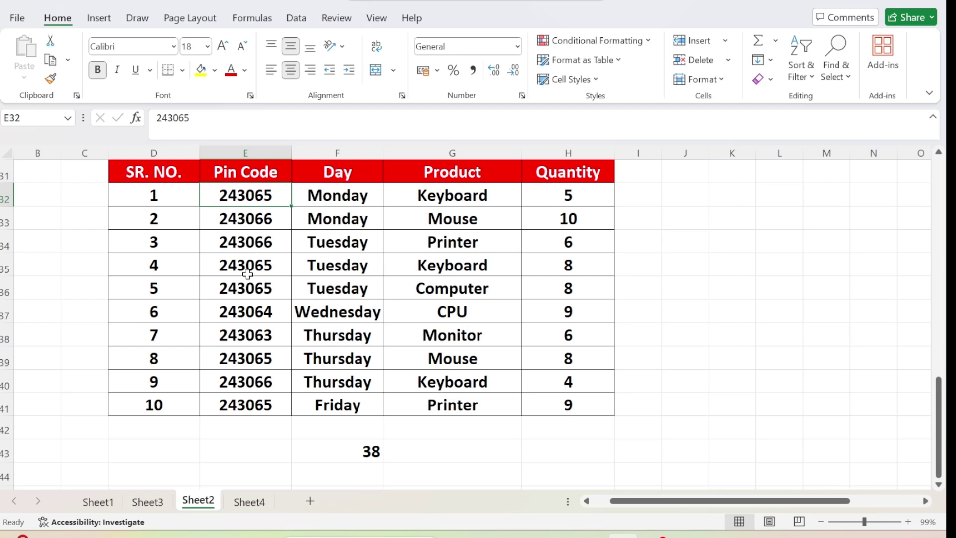
left_click(571, 265)
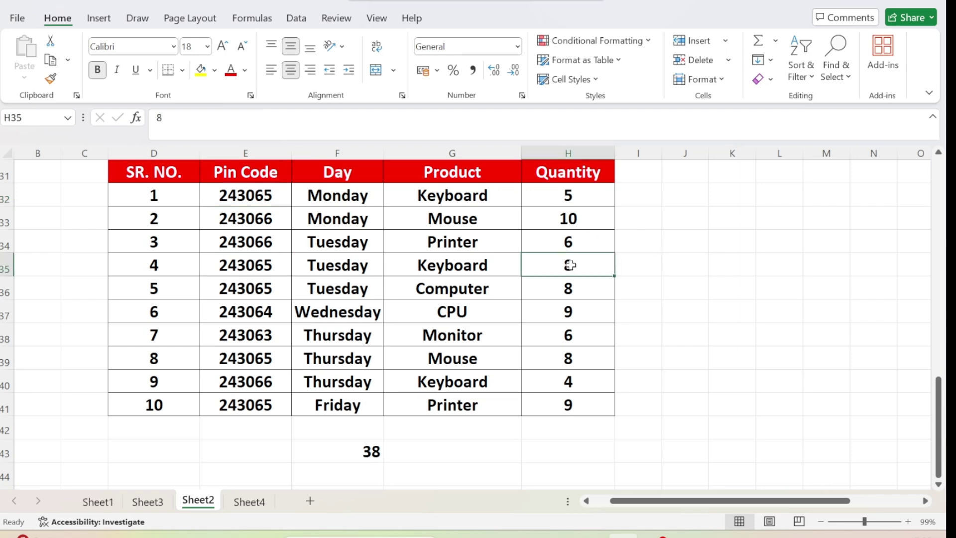
left_click(250, 369)
left_click(588, 357)
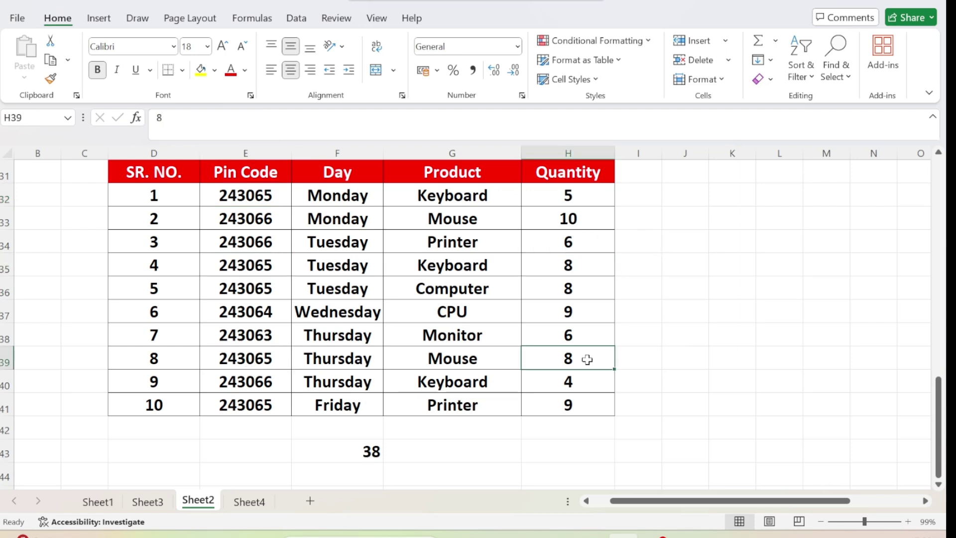
left_click(262, 399)
left_click(570, 405)
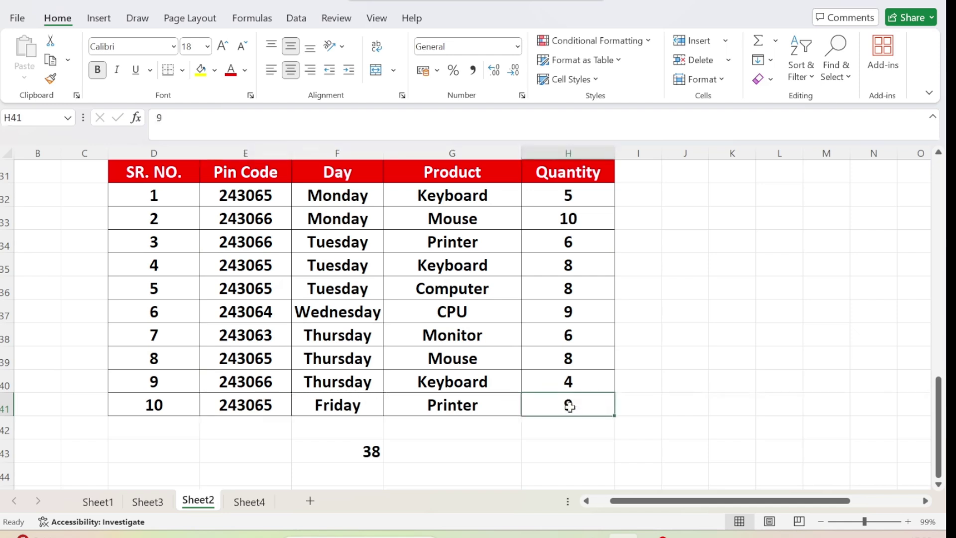
Clear F43 and add a list data validation to it with the Day entries =$F$32:$F$41 as source.
left_click(321, 452)
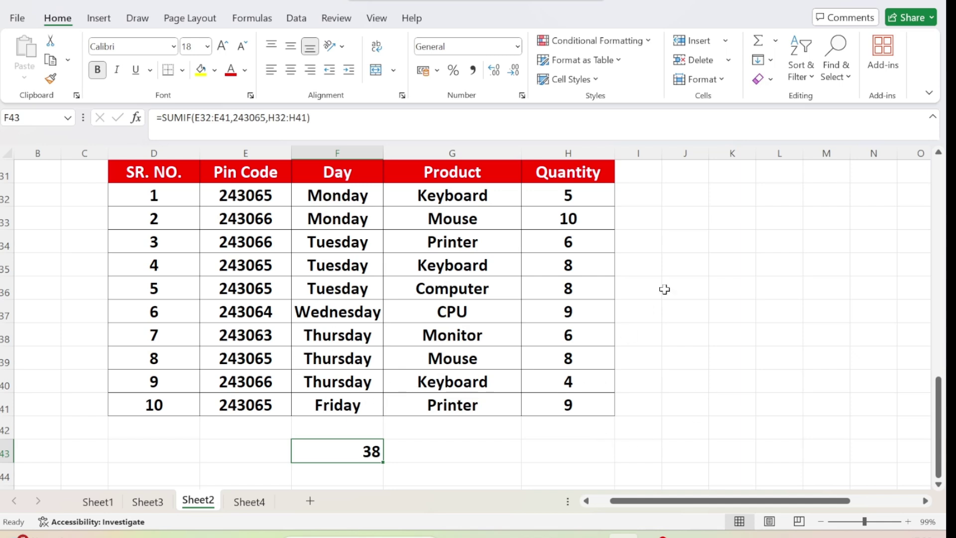
key("Delete")
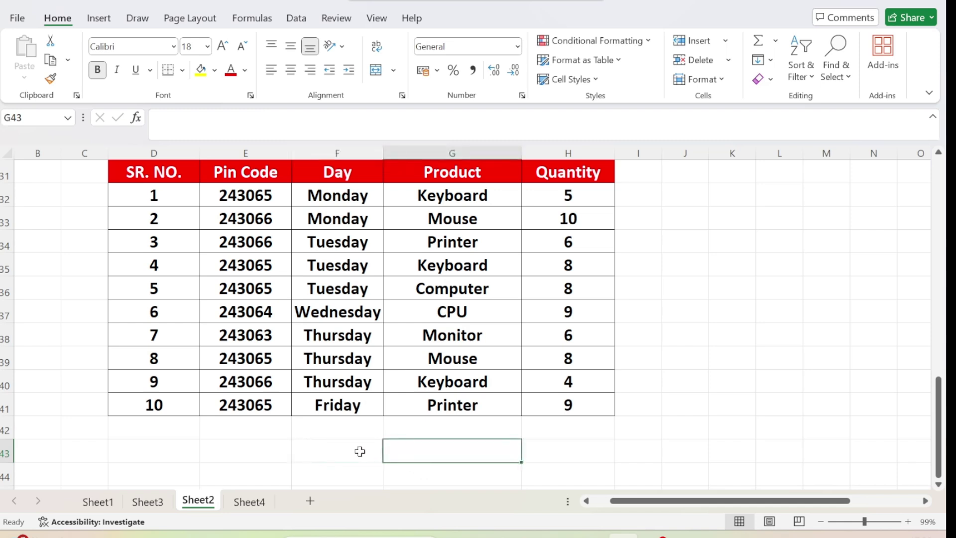
left_click(295, 18)
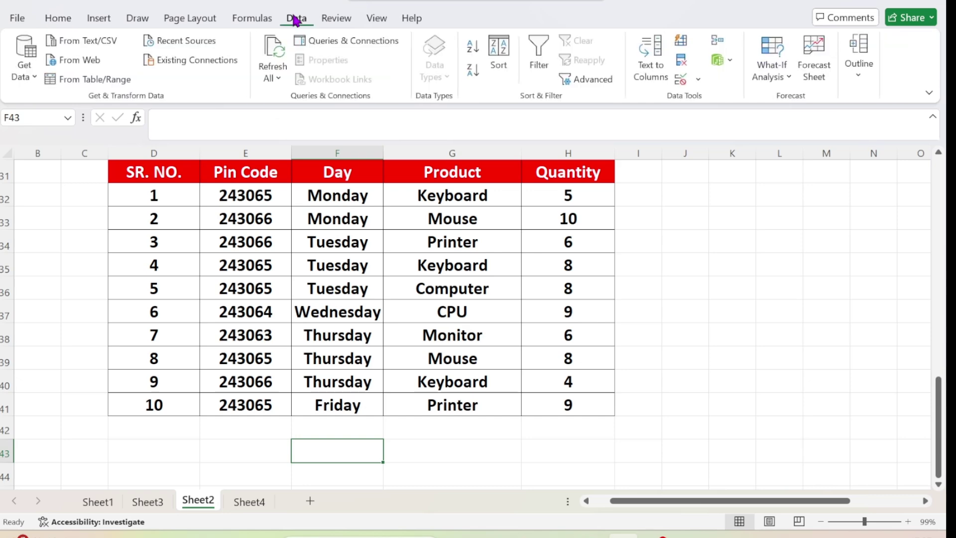
left_click(698, 79)
left_click(717, 101)
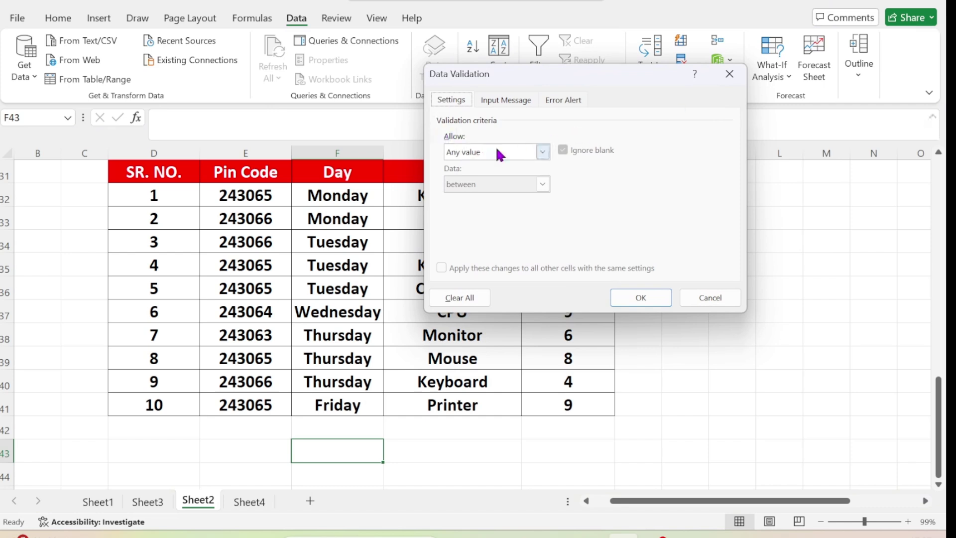
left_click(543, 152)
left_click(476, 198)
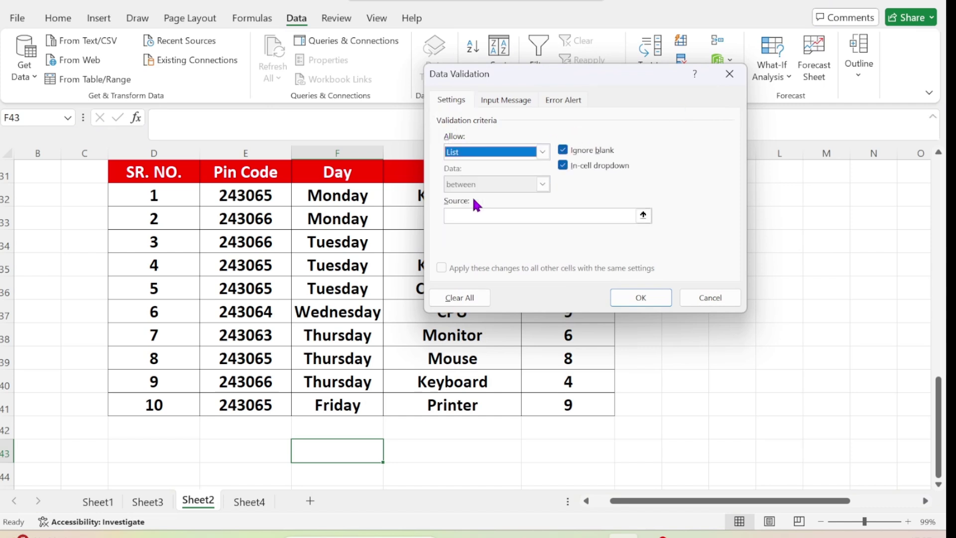
left_click(643, 216)
left_click_drag(350, 190, 335, 399)
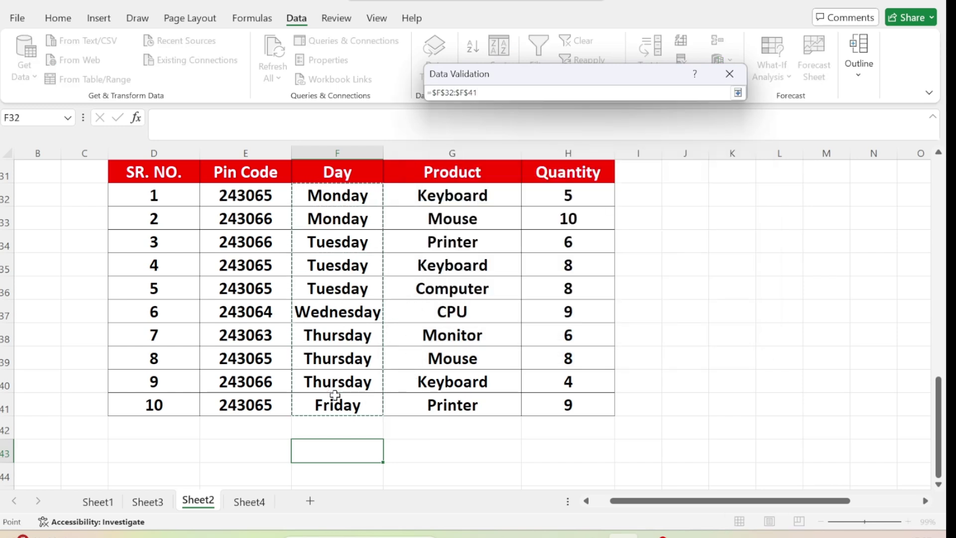
key("Return")
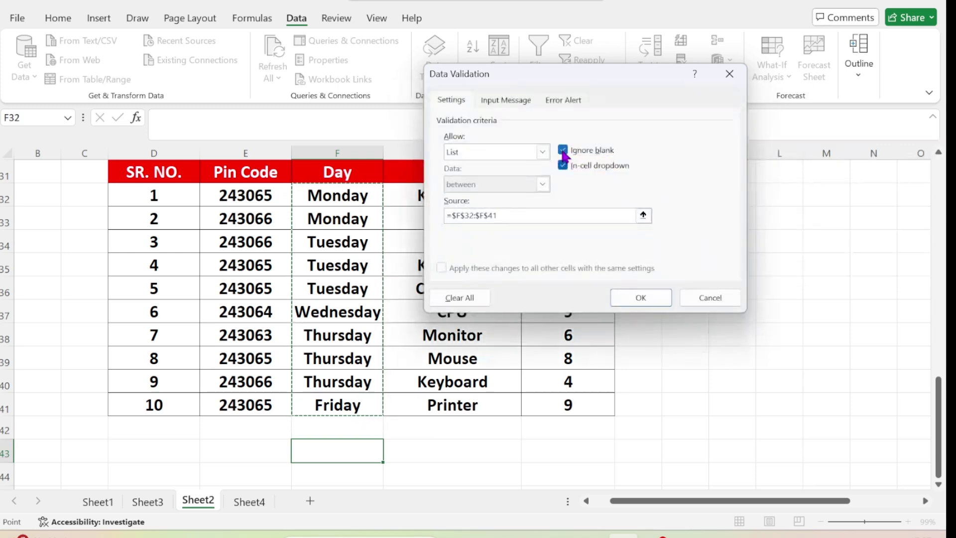
left_click(478, 215)
left_click(652, 301)
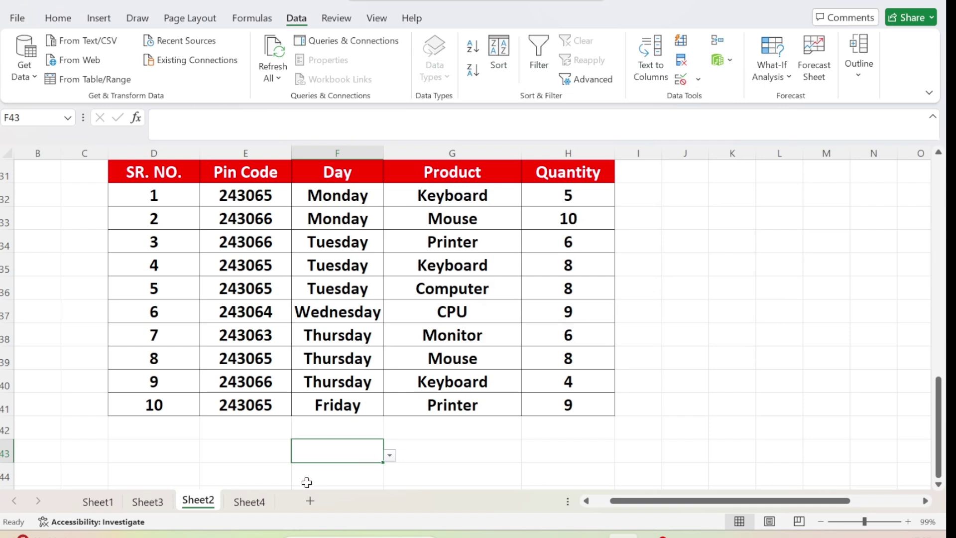
left_click(389, 456)
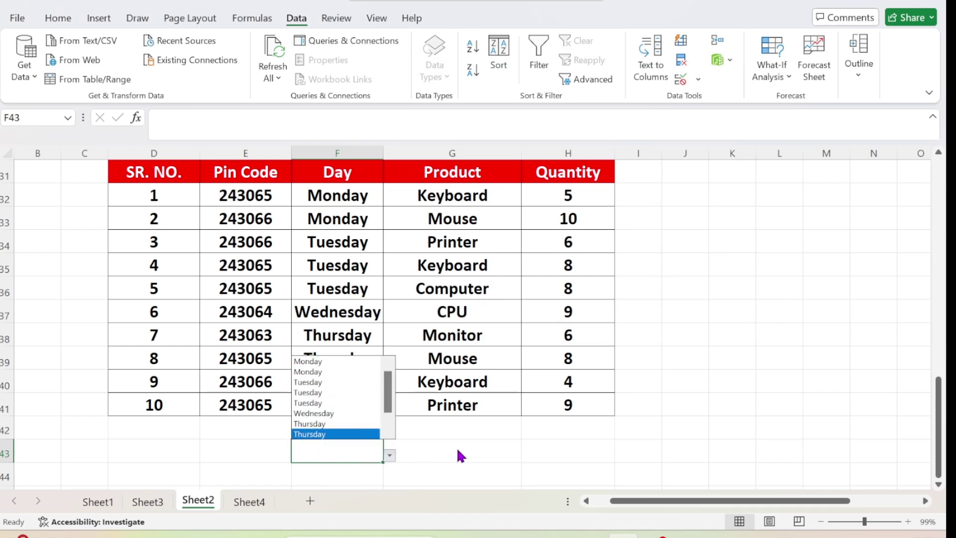
key("Escape")
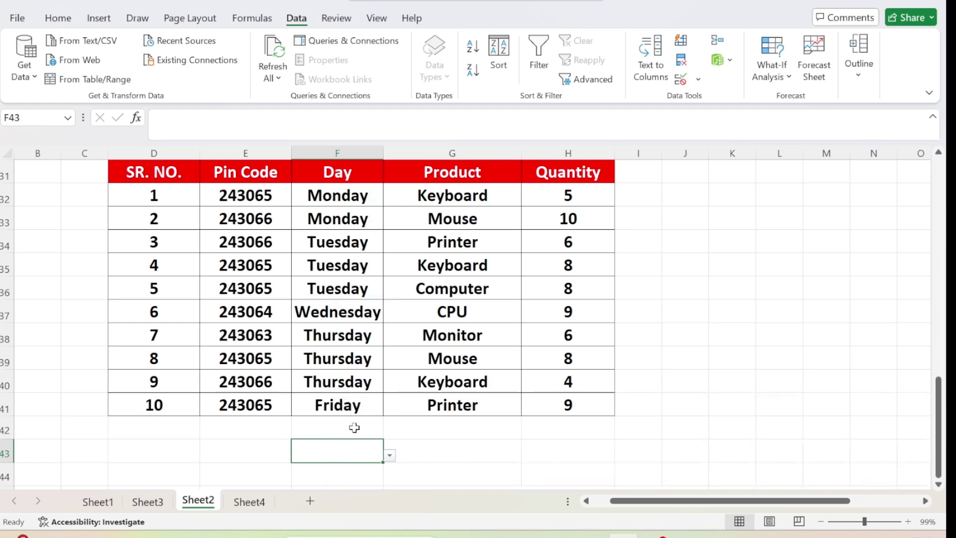
left_click(459, 451)
type("=")
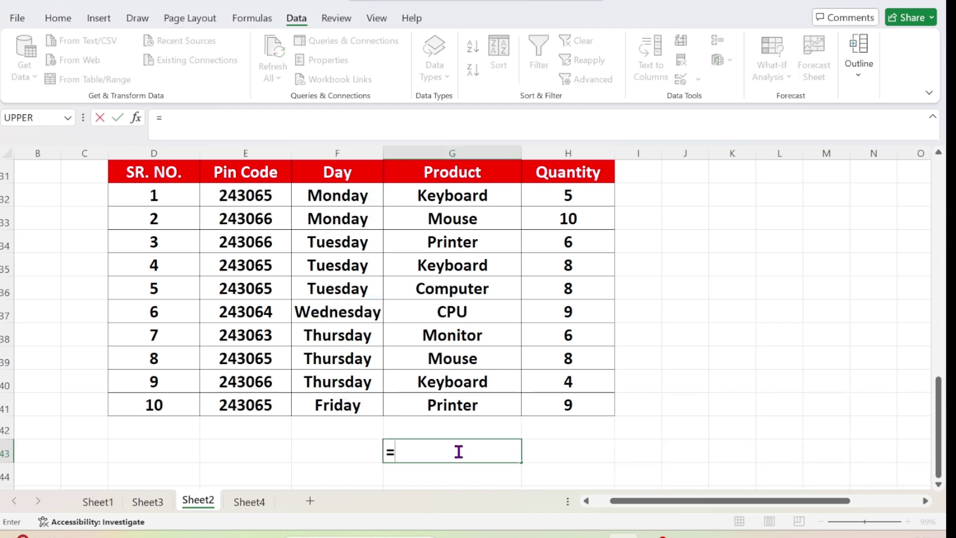
type("su")
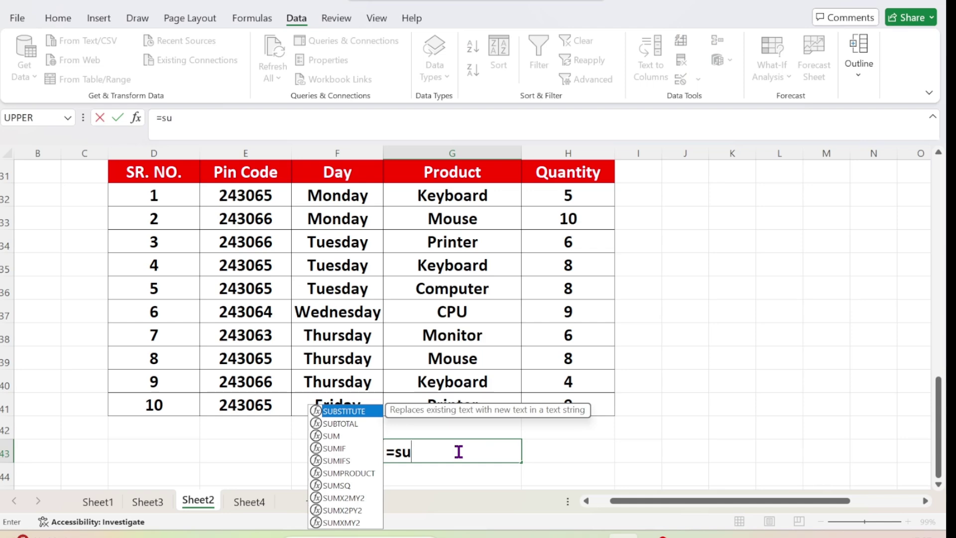
key("BackSpace")
key("BackSpace")
key("BackSpace")
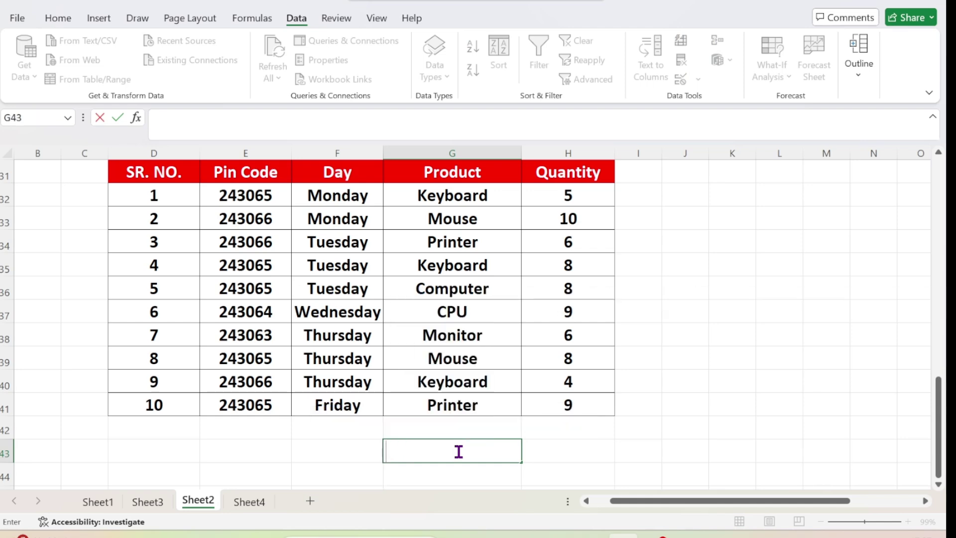
Choose Monday from the day dropdown in F43.
left_click(348, 453)
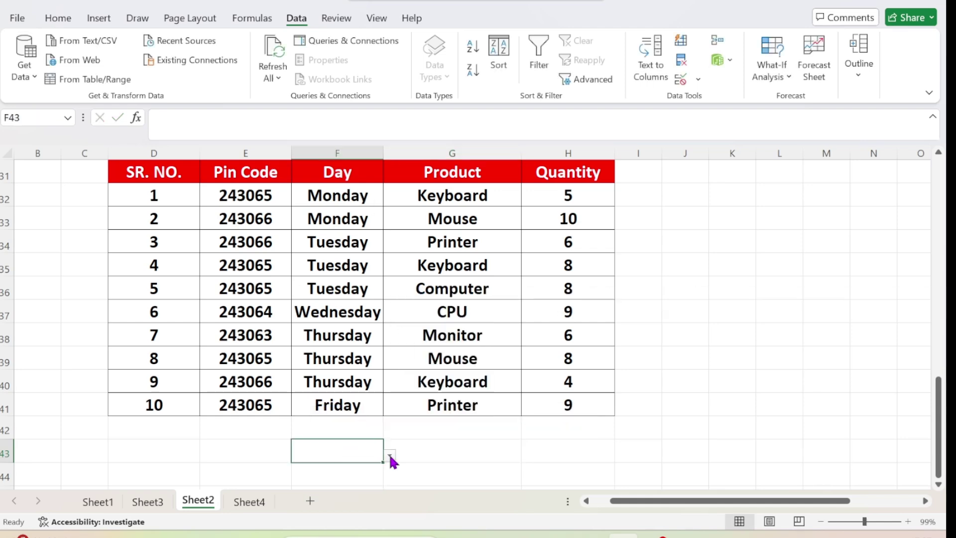
left_click(387, 455)
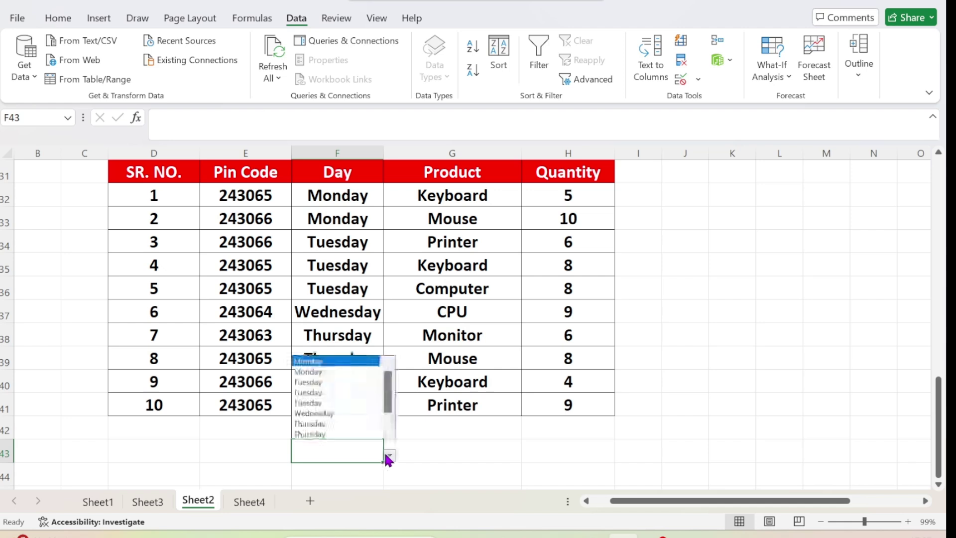
left_click(311, 374)
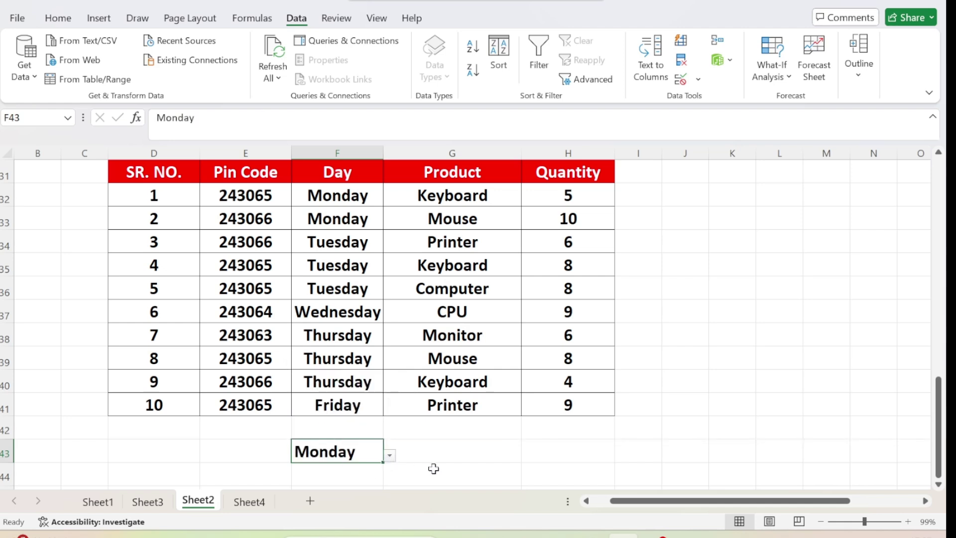
In G43, total the quantities for the selected day using SUMIF with range F32:F41, criterion F43 and sum range H32:H41.
left_click(439, 454)
type("=")
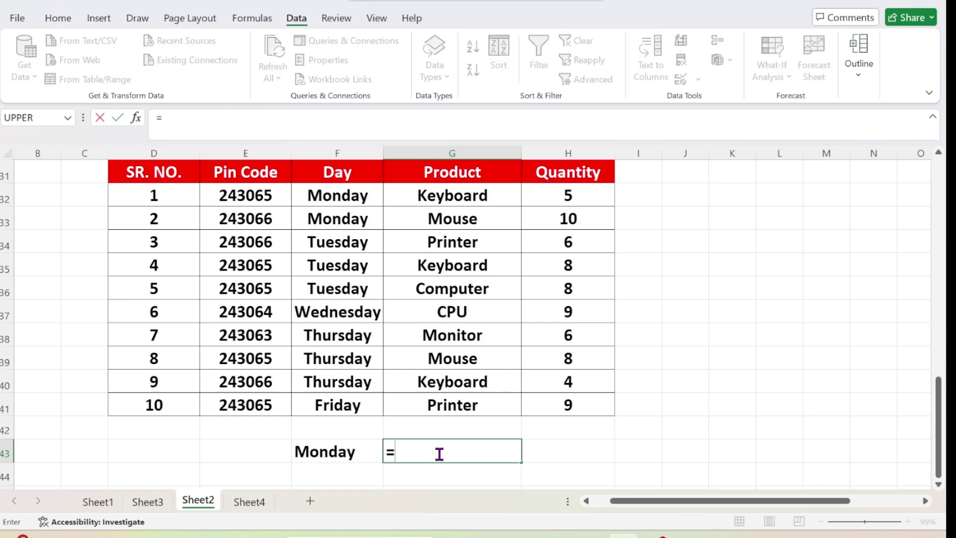
type("sum")
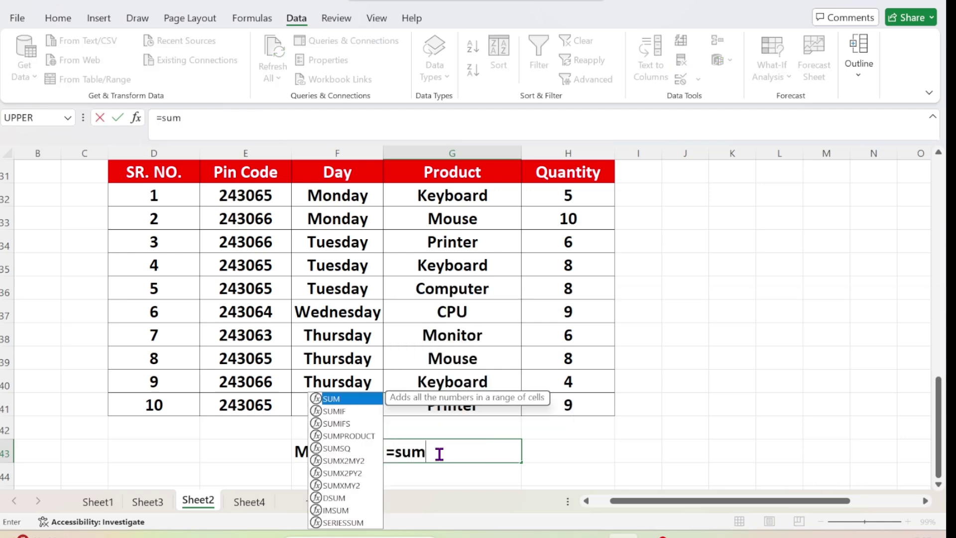
type("i")
key("Tab")
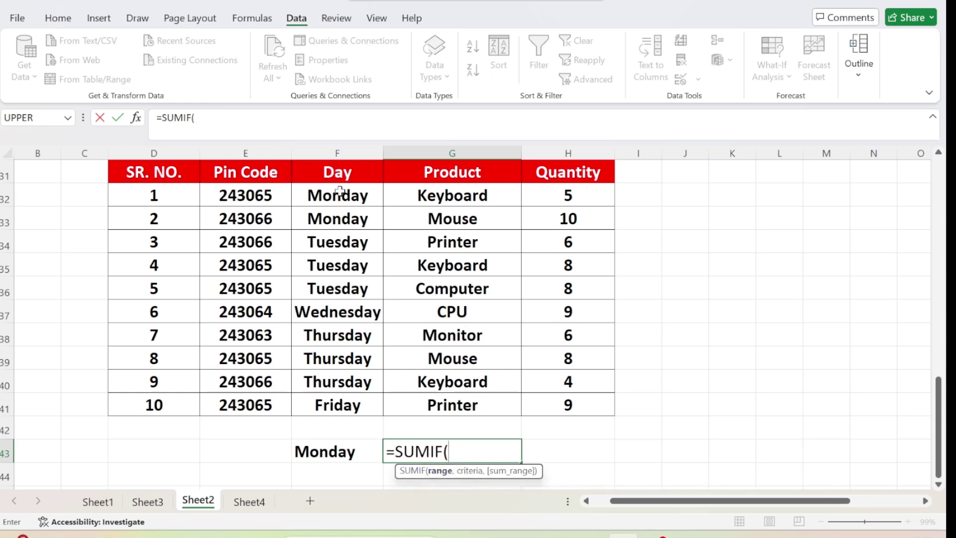
left_click_drag(341, 190, 354, 400)
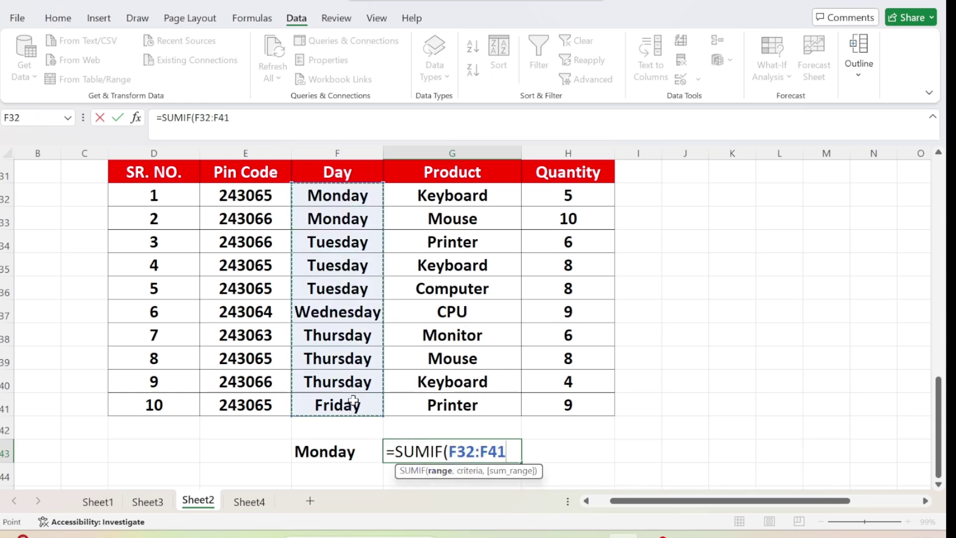
type(",")
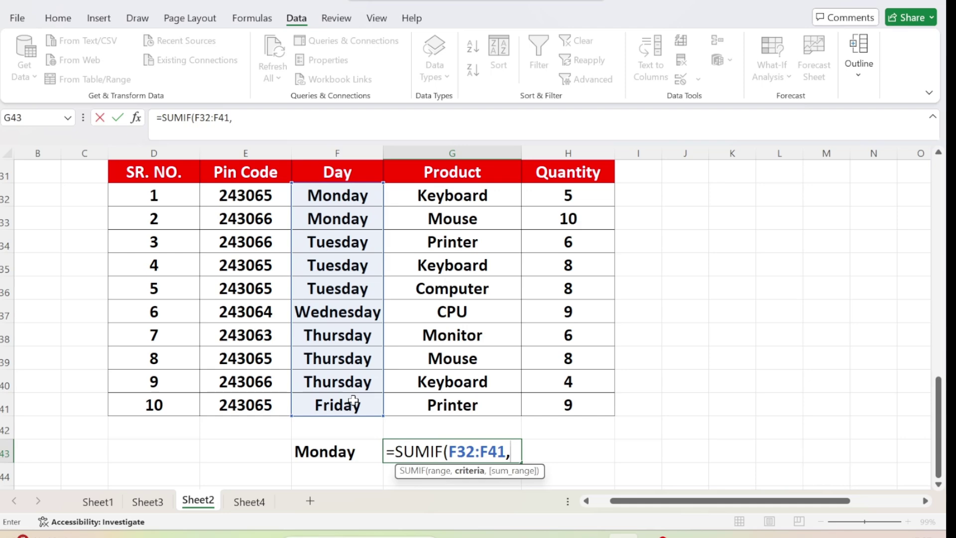
left_click(322, 454)
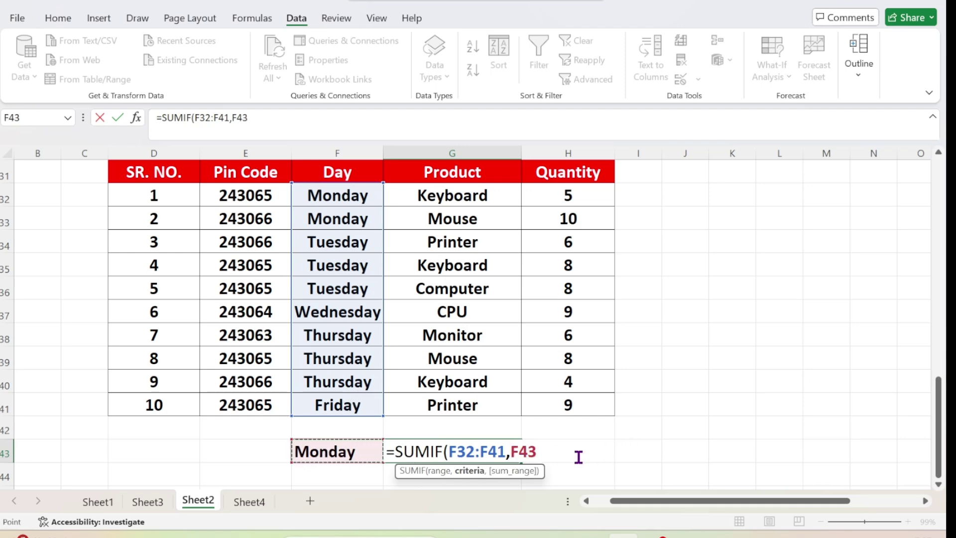
type(",")
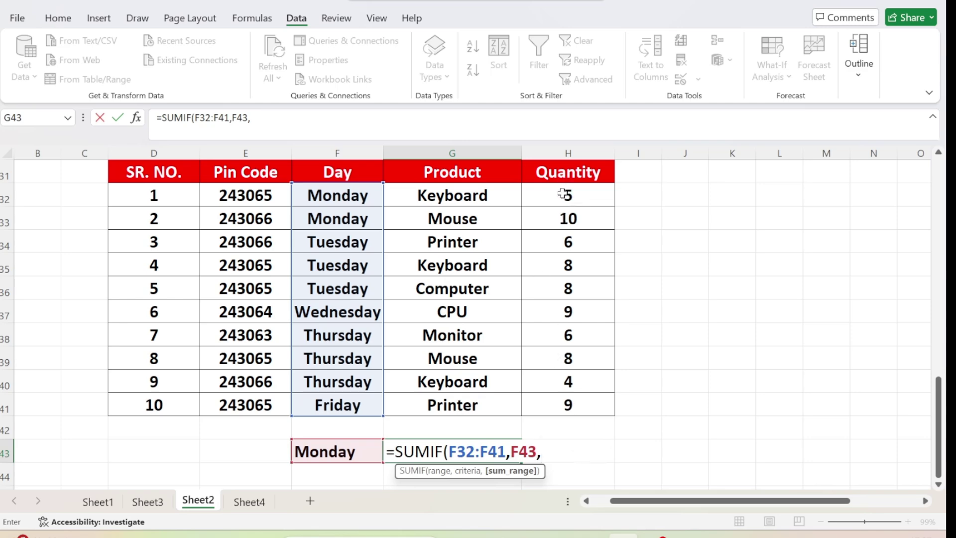
left_click_drag(563, 194, 573, 397)
type(")")
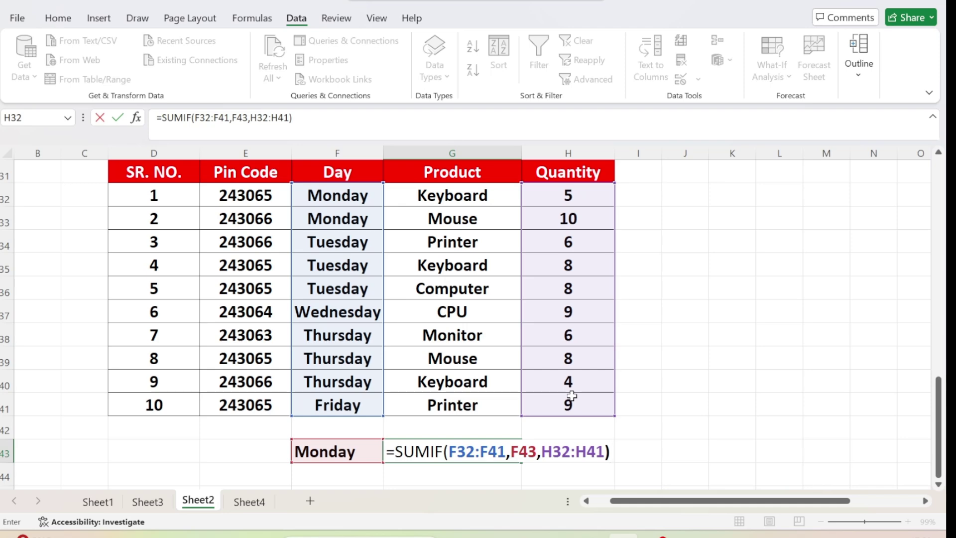
key("Return")
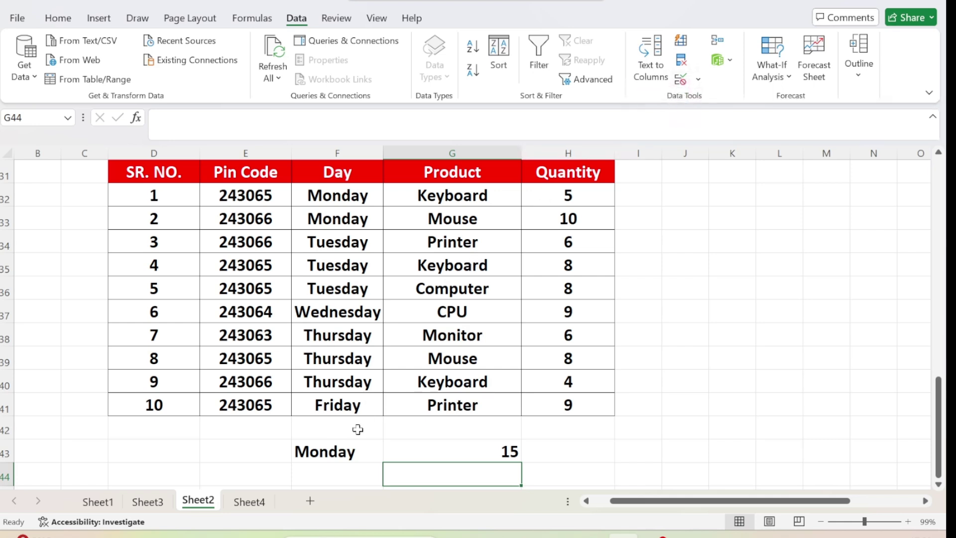
Switch the day dropdown in F43 to Tuesday and check the Tuesday quantities H34:H36 against the G43 total.
left_click(348, 455)
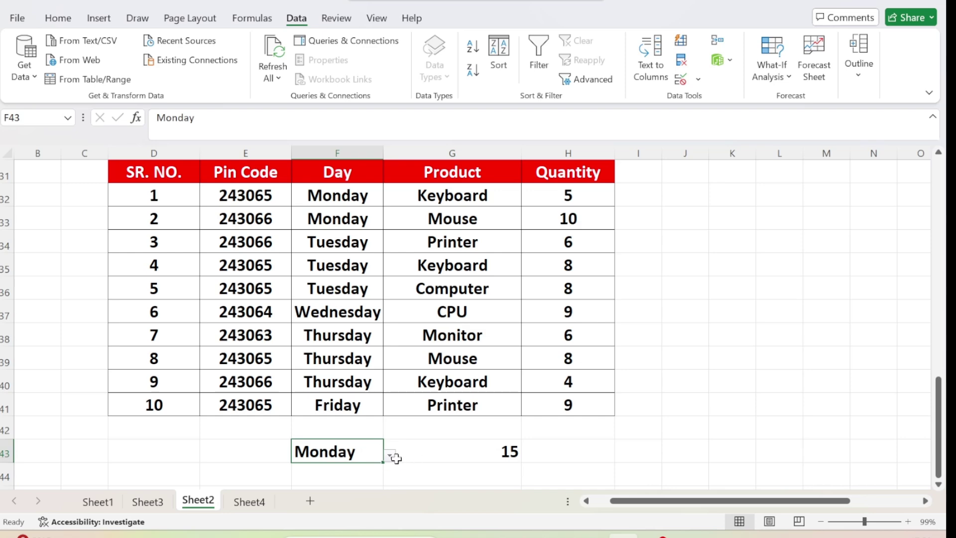
left_click(390, 454)
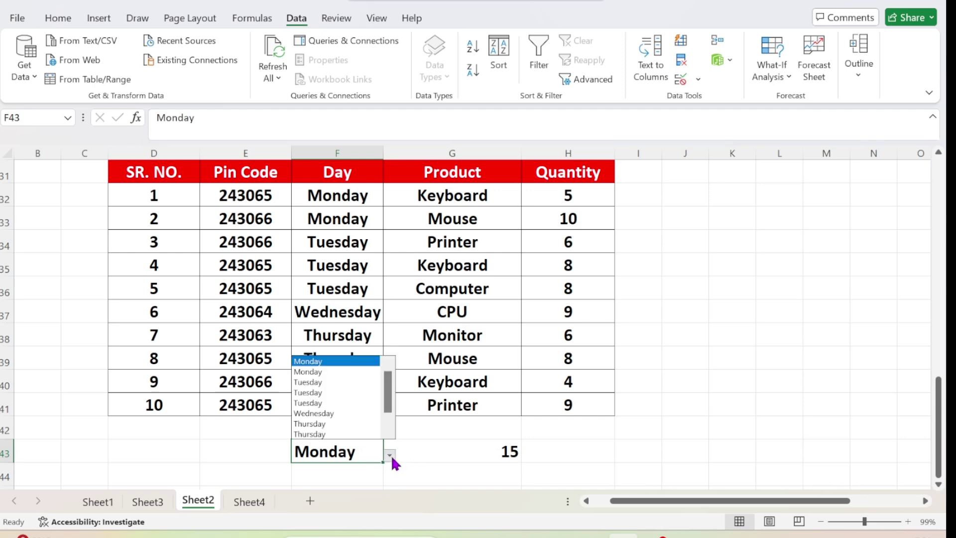
left_click(327, 382)
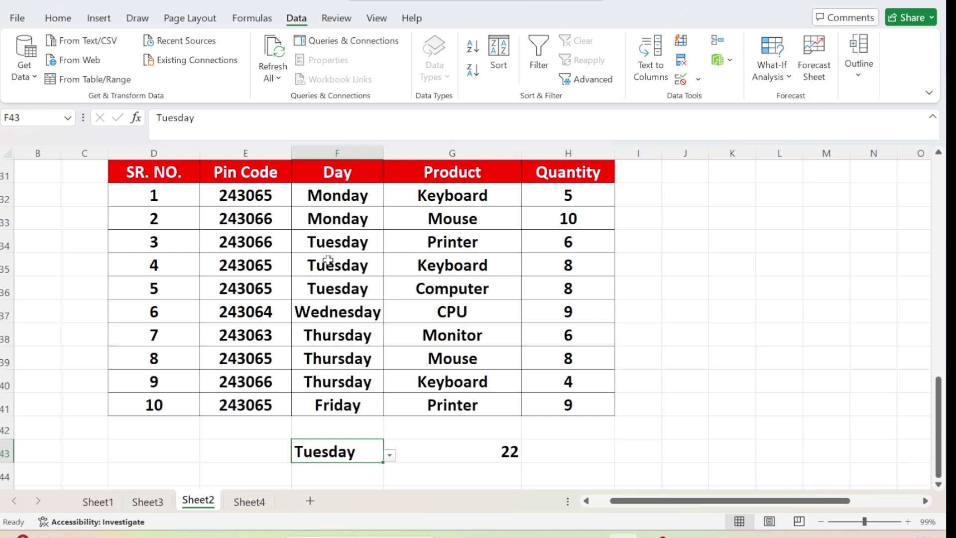
left_click_drag(557, 292, 557, 245)
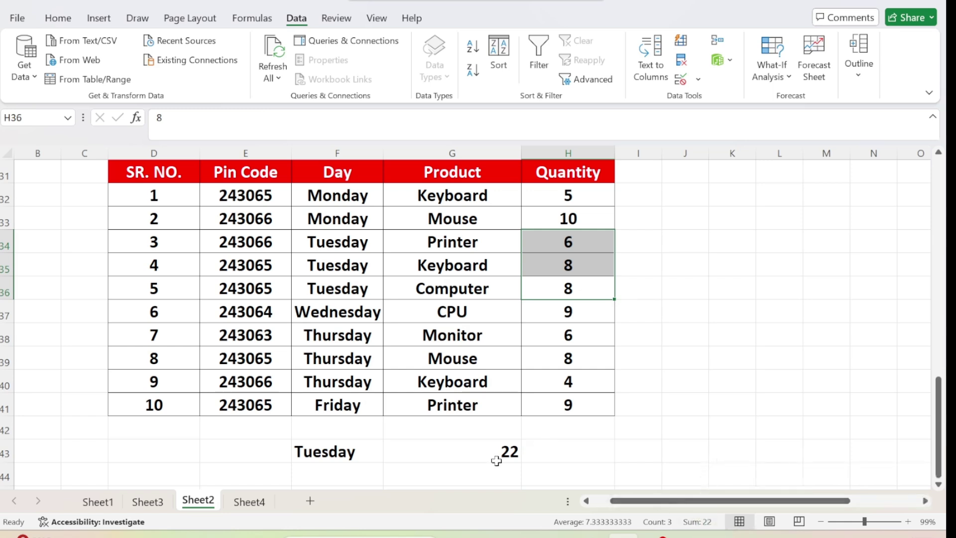
left_click(804, 379)
Switch the day dropdown in F43 to Wednesday.
left_click(368, 455)
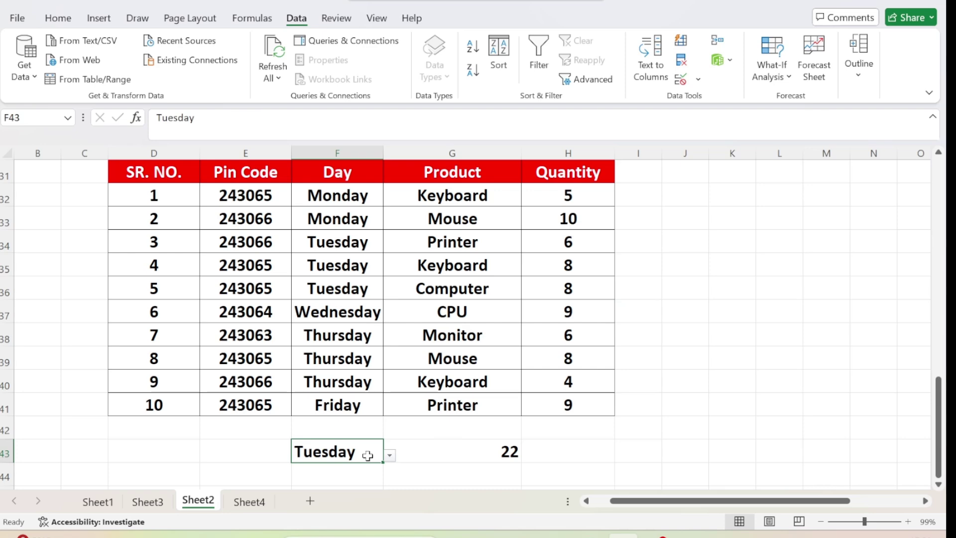
left_click(389, 455)
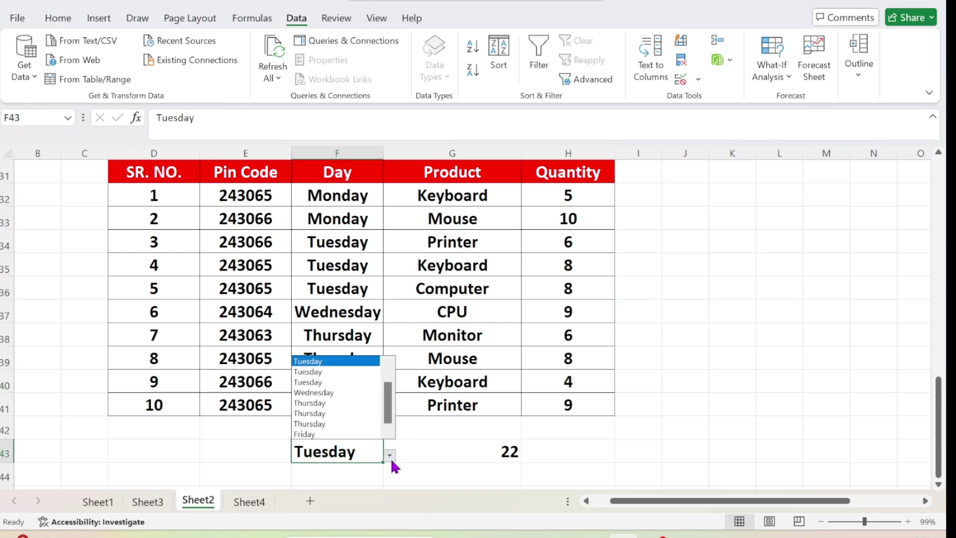
left_click(333, 394)
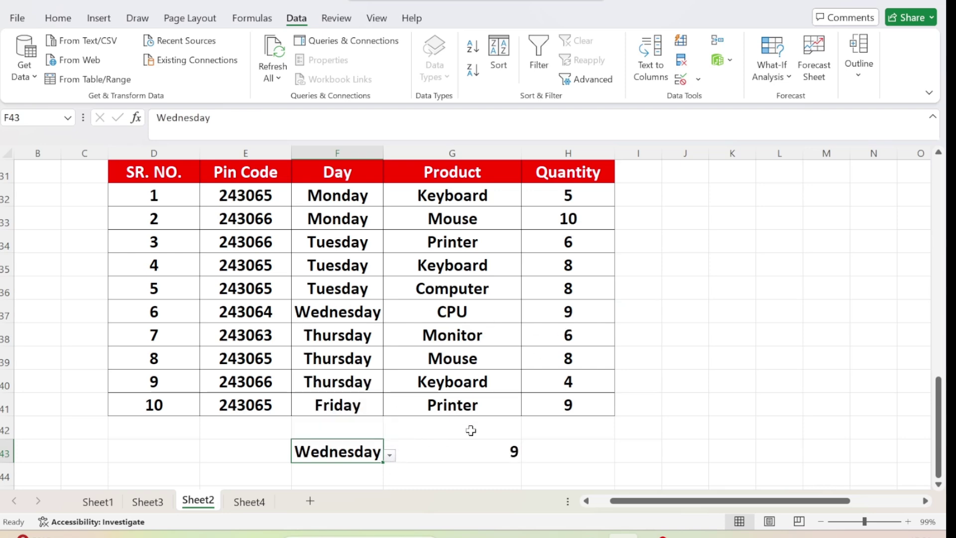